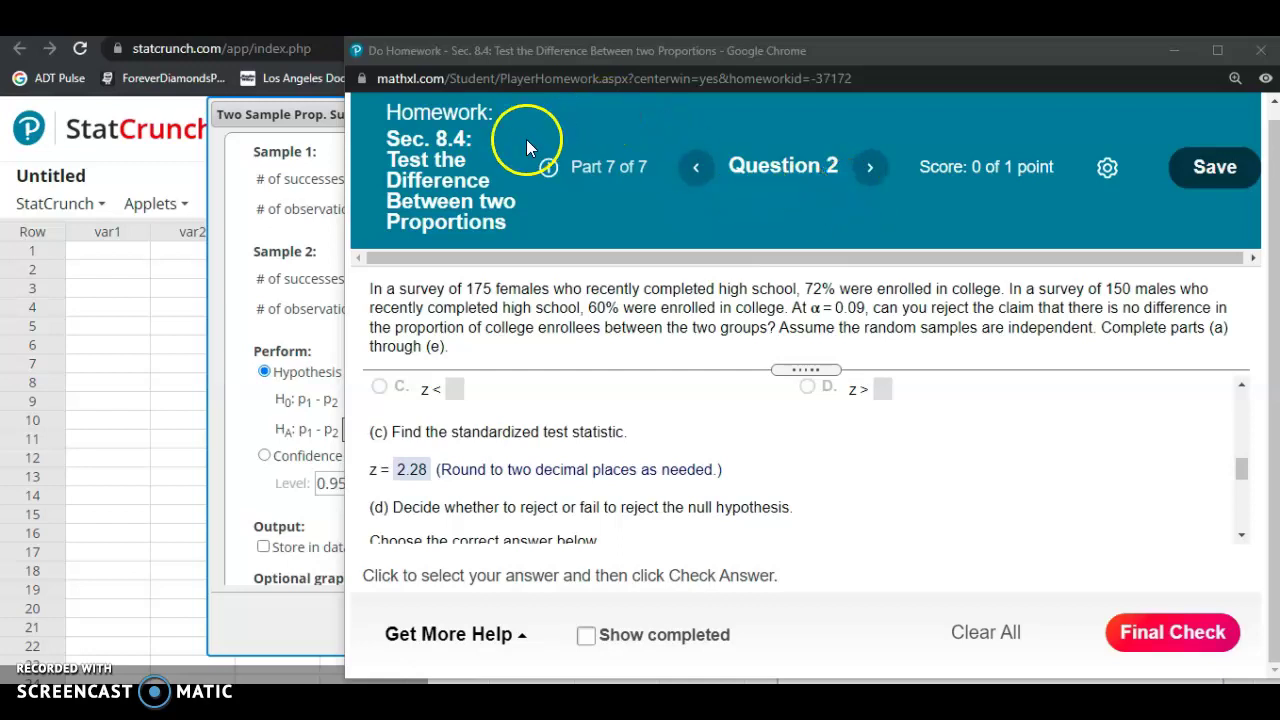
Run the two-sample proportion test of 126/175 vs 90/150, H_A ≠, with a P-value plot
scroll(1000, 515, "up", 1)
scroll(1000, 515, "up", 2)
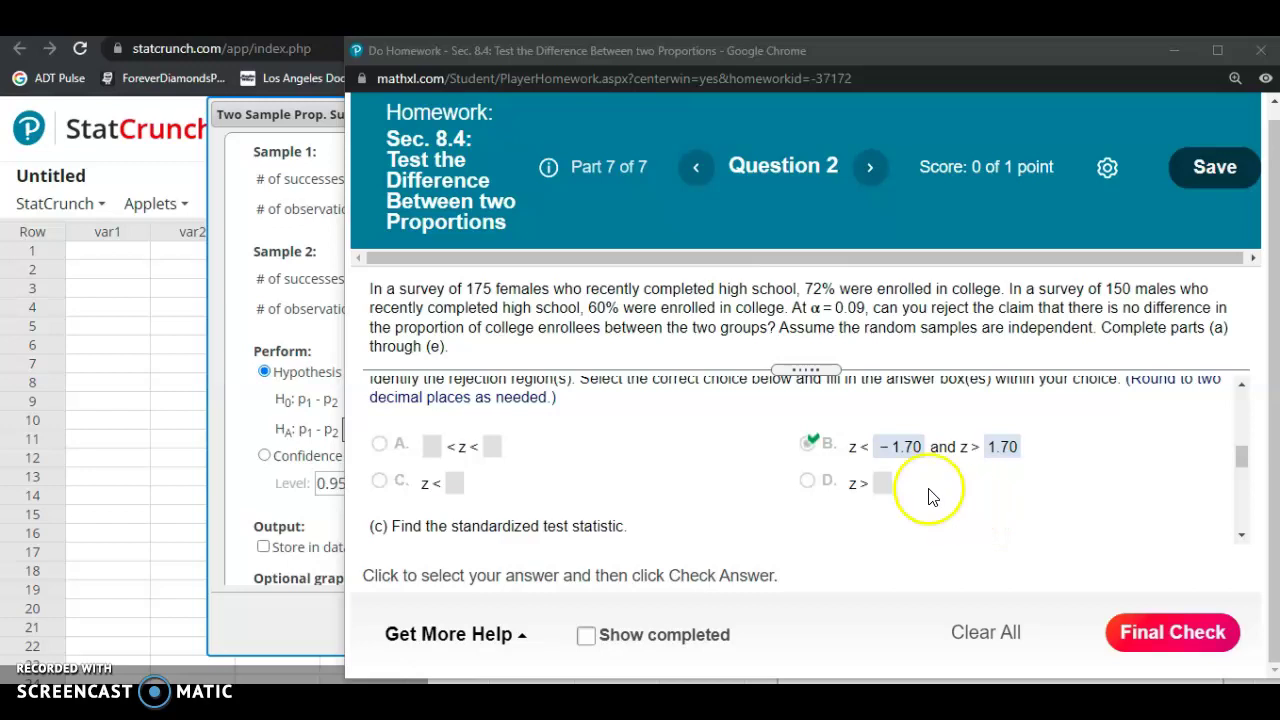
scroll(900, 485, "down", 2)
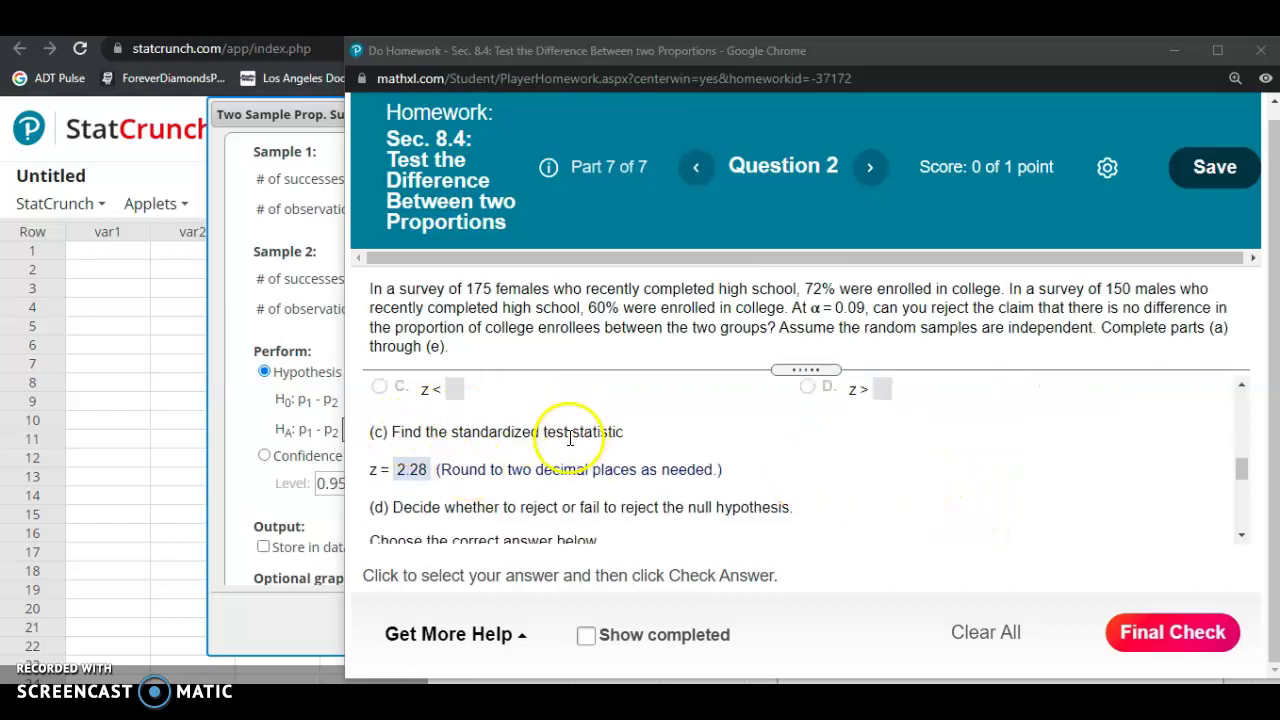
left_click(265, 402)
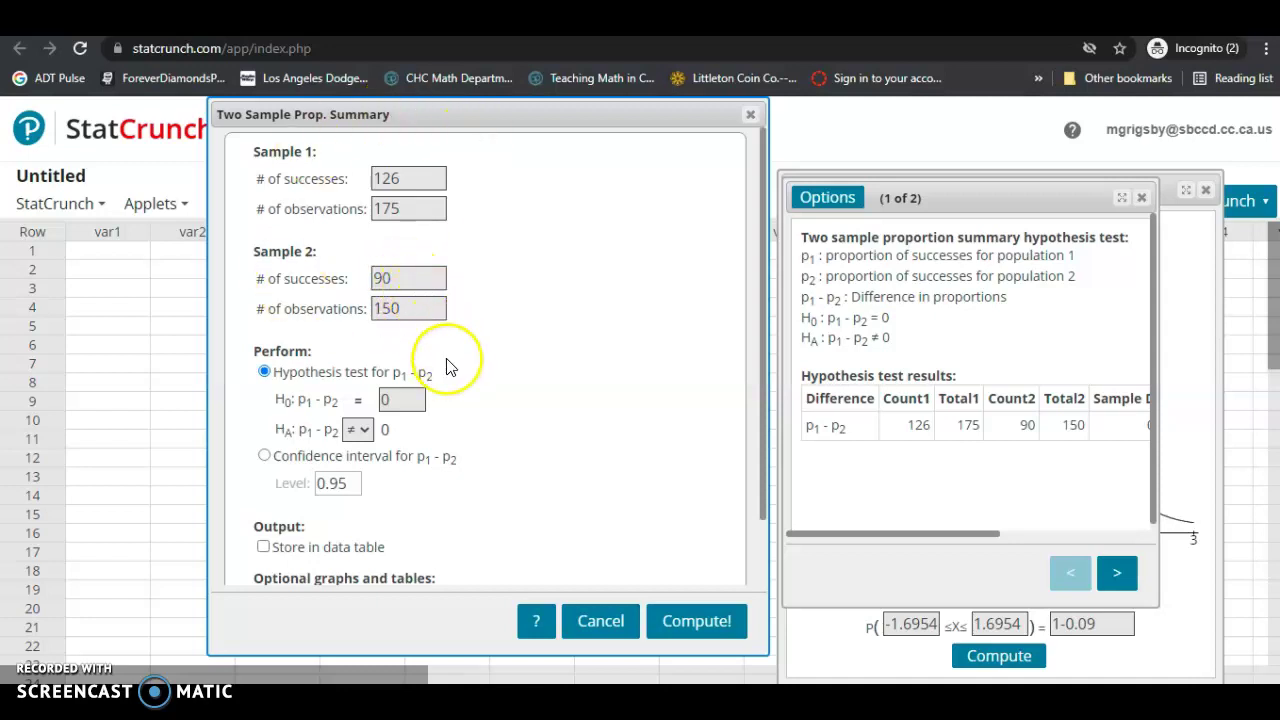
left_click(366, 428)
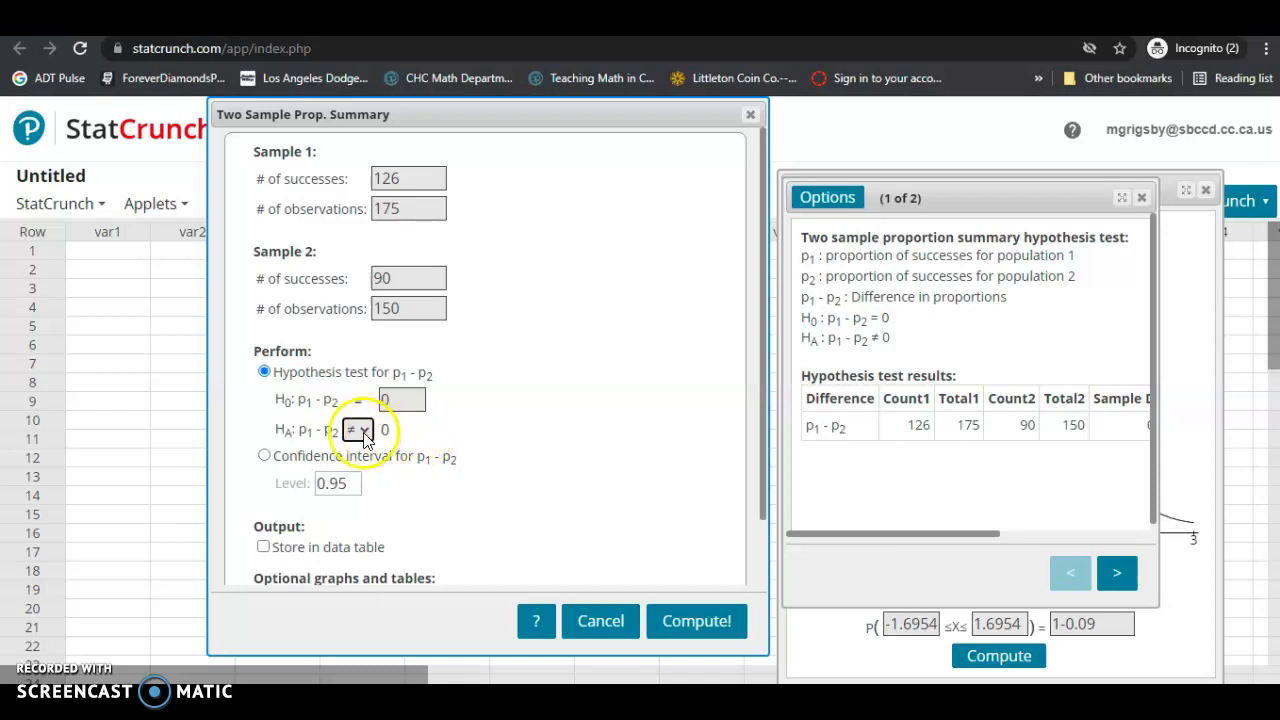
scroll(590, 478, "down", 1)
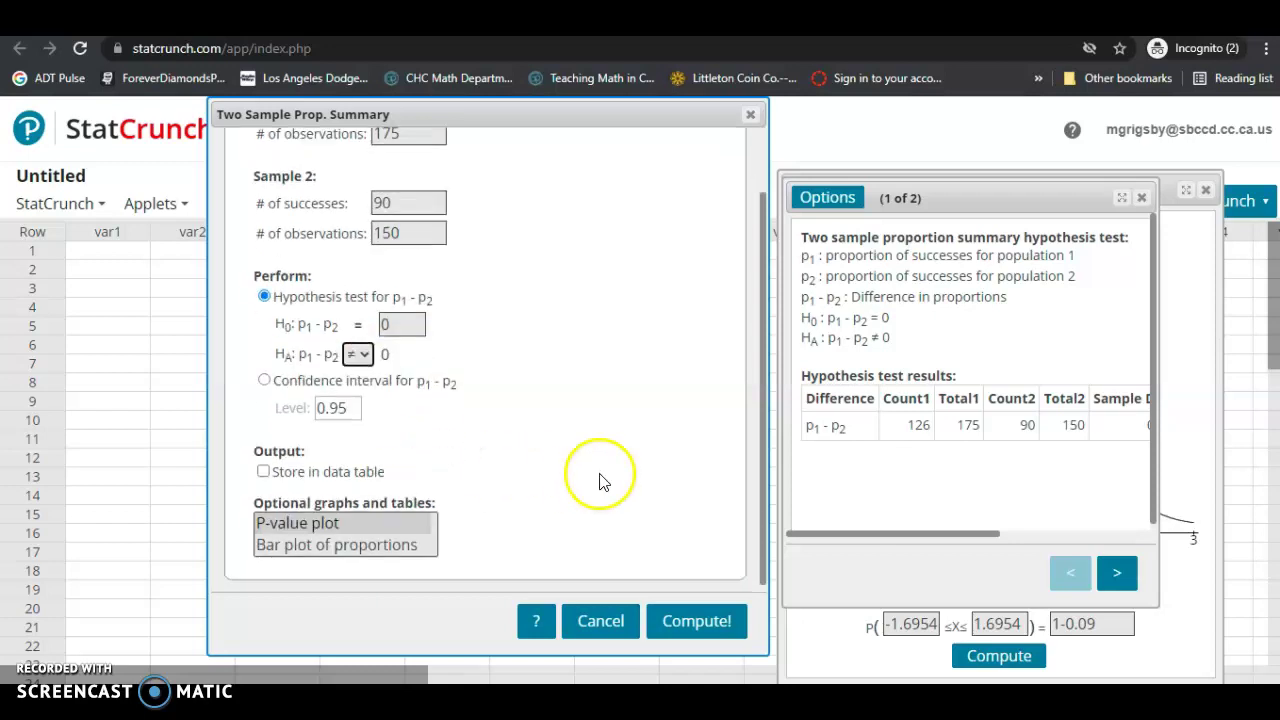
left_click(352, 520)
left_click(686, 624)
left_click_drag(1030, 249, 975, 194)
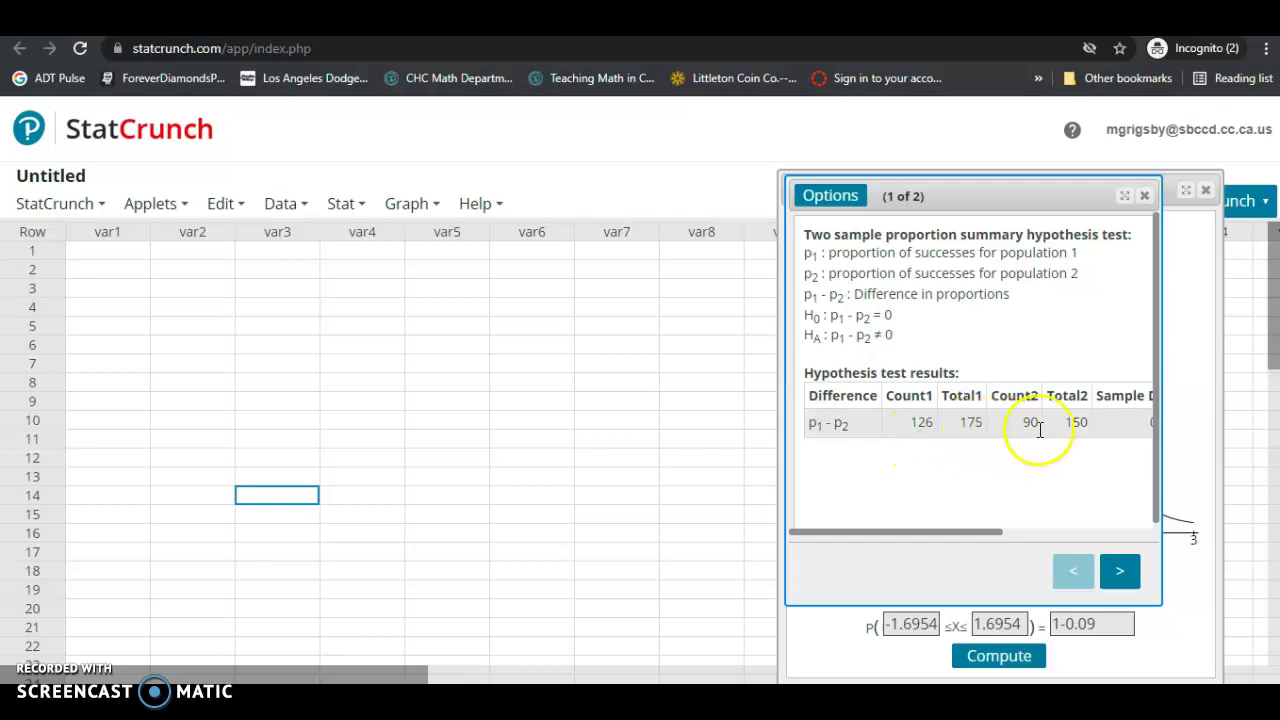
Read Z-Stat 2.2842701 and P-value 0.0224 from the results, then return to the homework
left_click_drag(944, 544, 1029, 530)
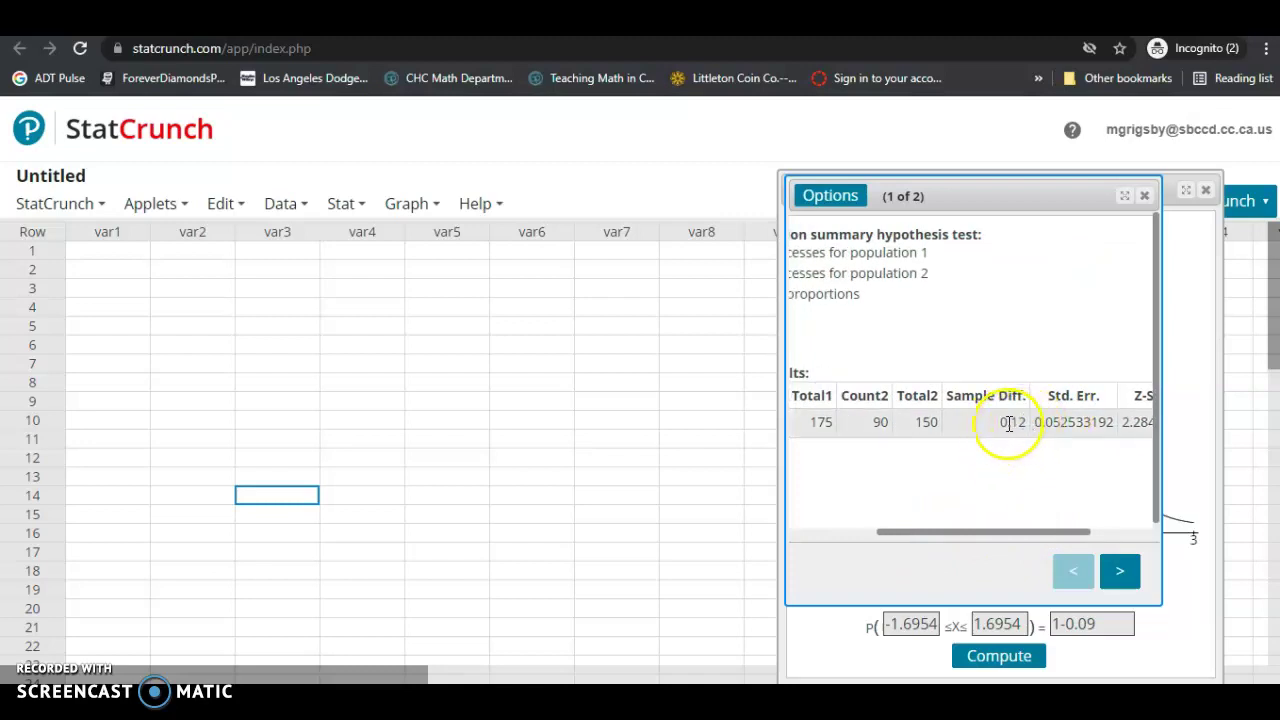
left_click_drag(998, 532, 1057, 530)
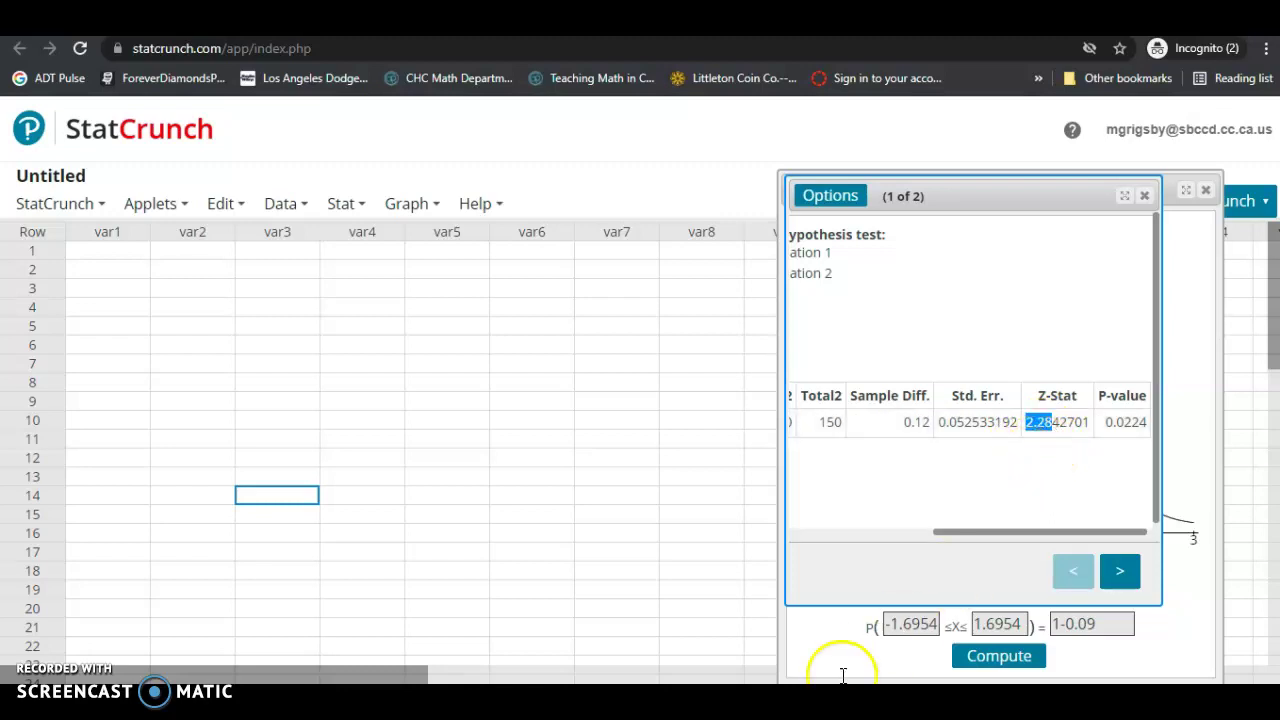
left_click(945, 628)
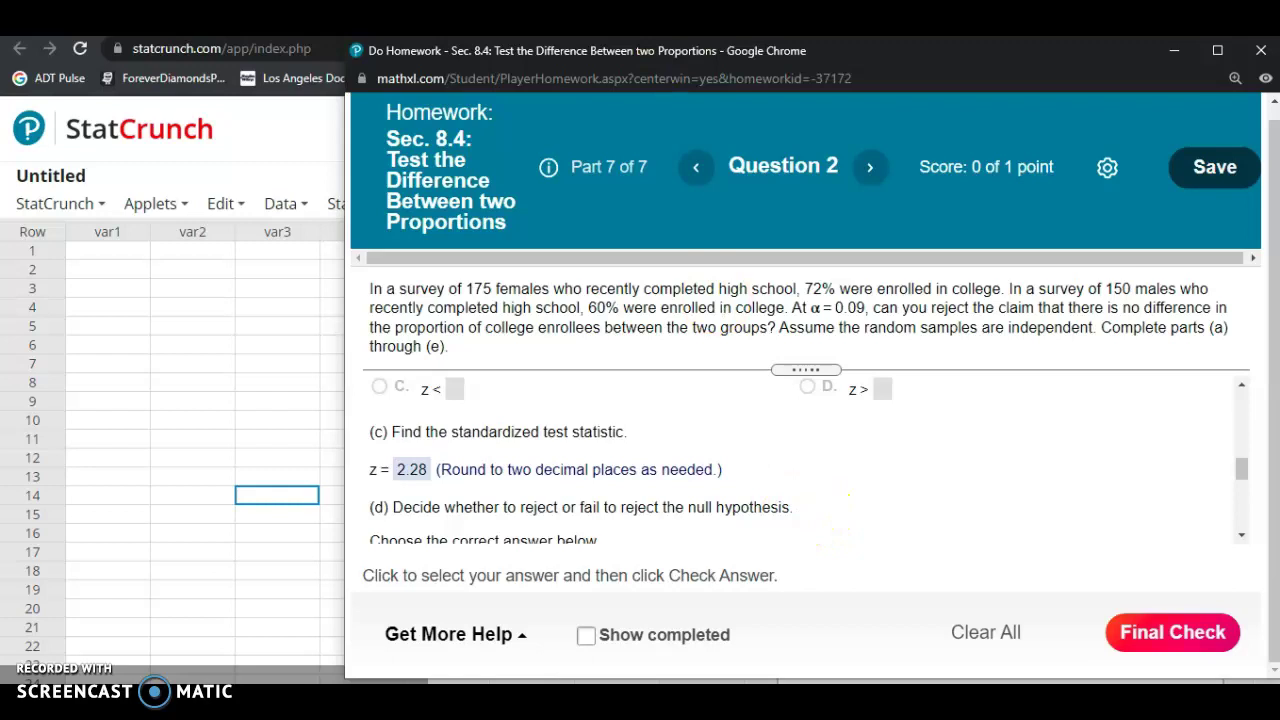
Check the Problem 2 Paint notes, then bring Question 2 back in front
left_click(200, 540)
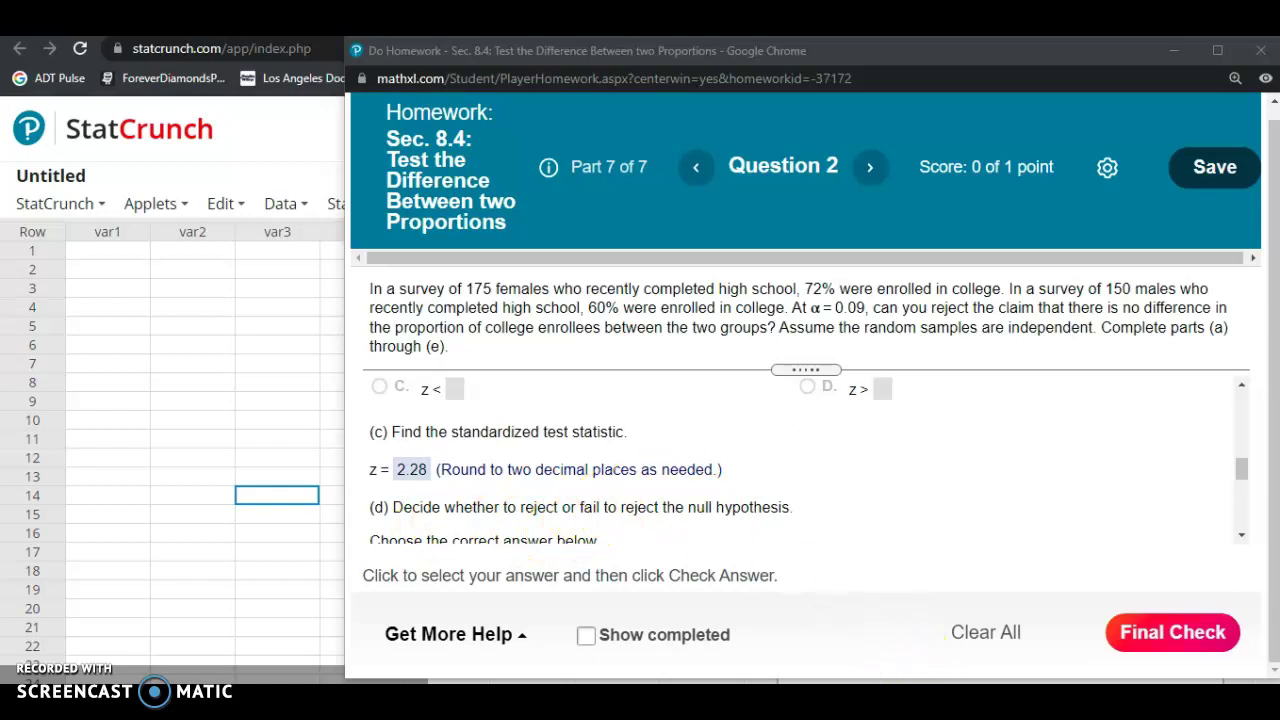
key("alt+Tab")
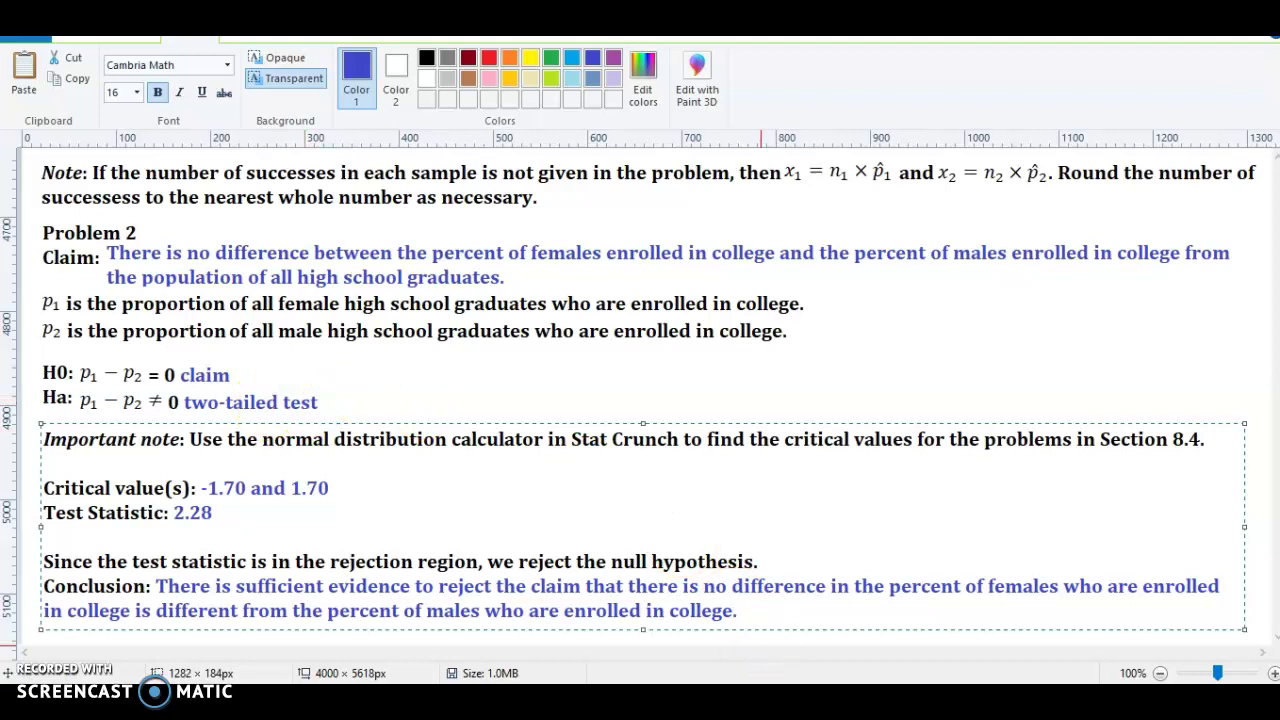
mouse_move(760, 700)
left_click(908, 638)
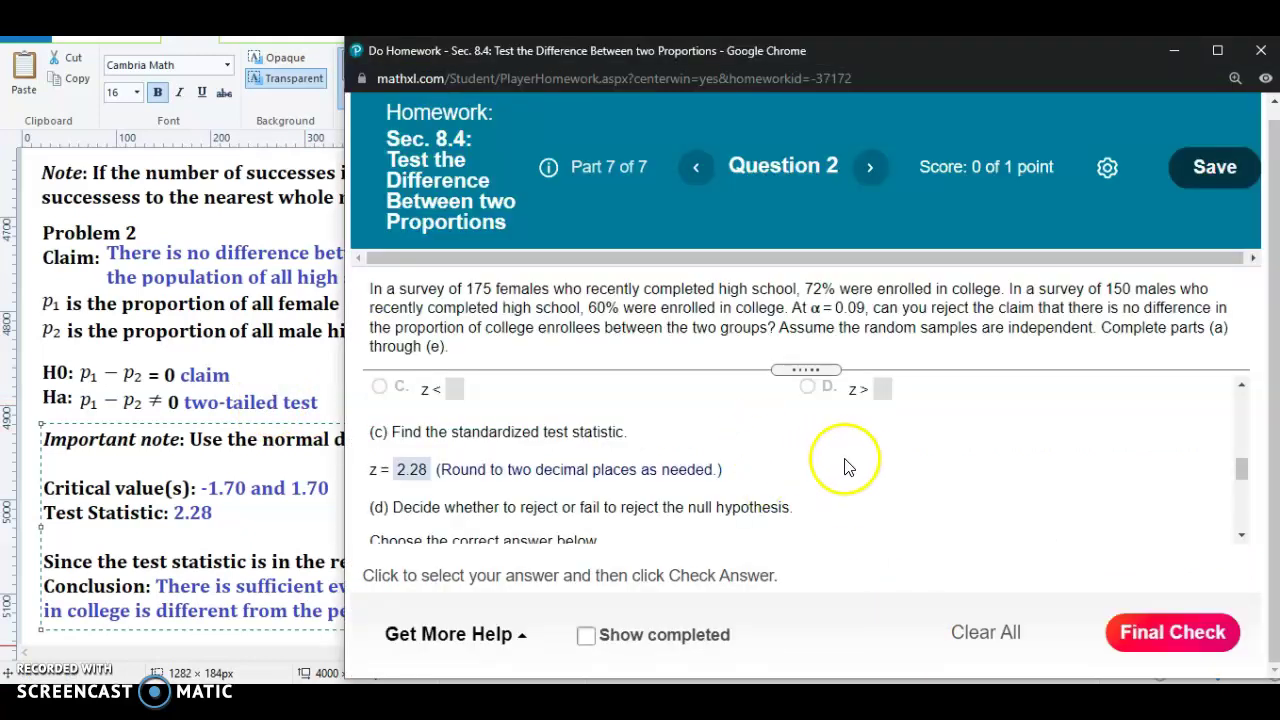
Compare Question 2's rejection regions z < −1.70, z > 1.70 and z = 2.28 with the notes
scroll(846, 460, "up", 1)
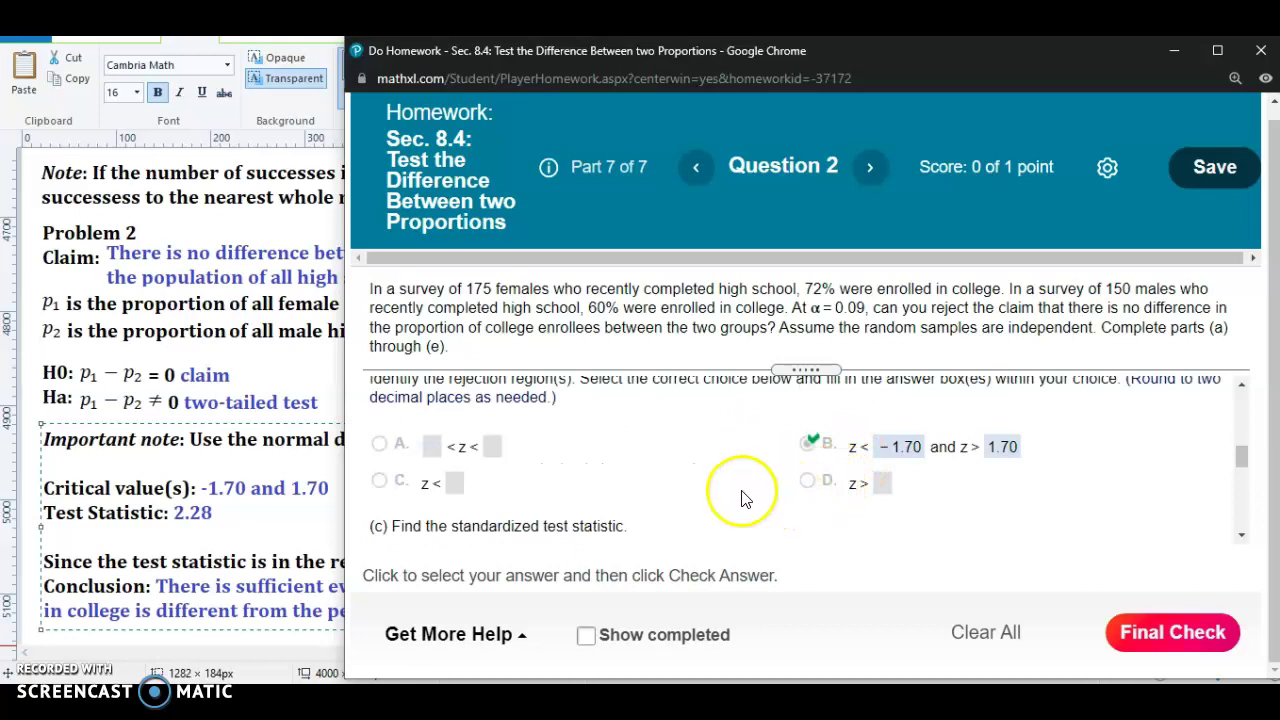
scroll(738, 500, "up", 1)
scroll(738, 500, "down", 1)
scroll(720, 470, "up", 1)
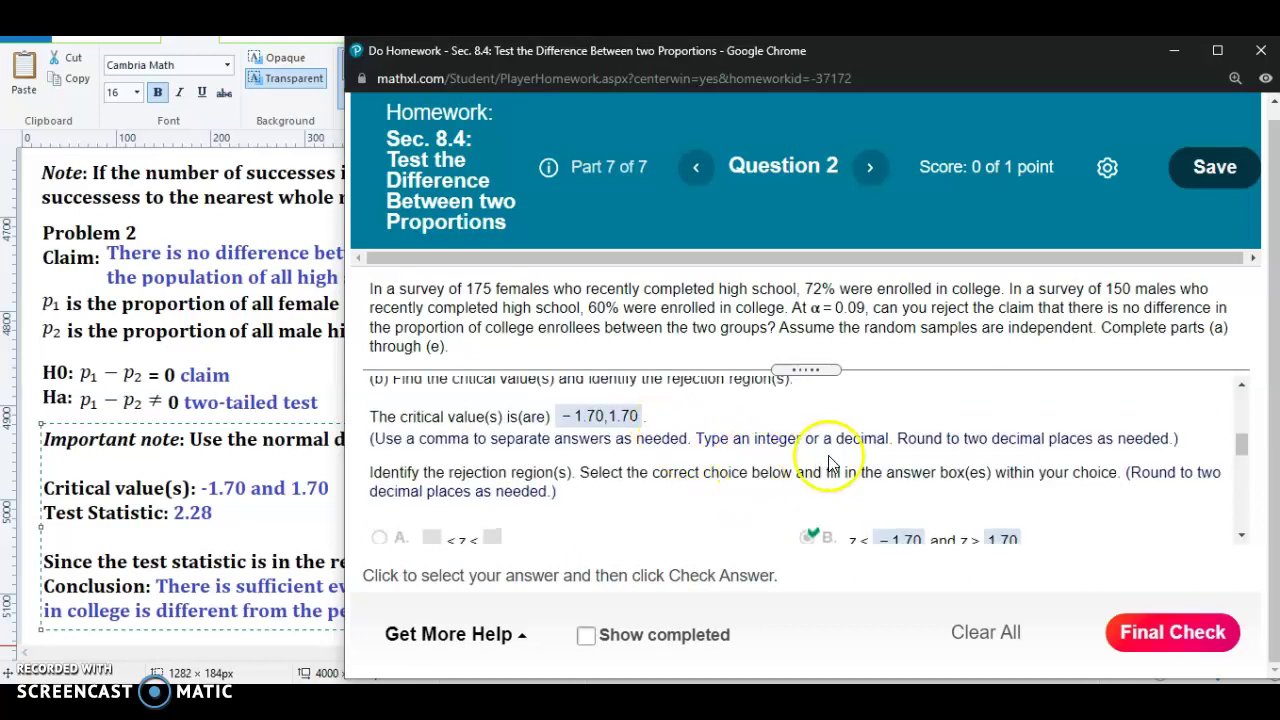
scroll(860, 490, "down", 1)
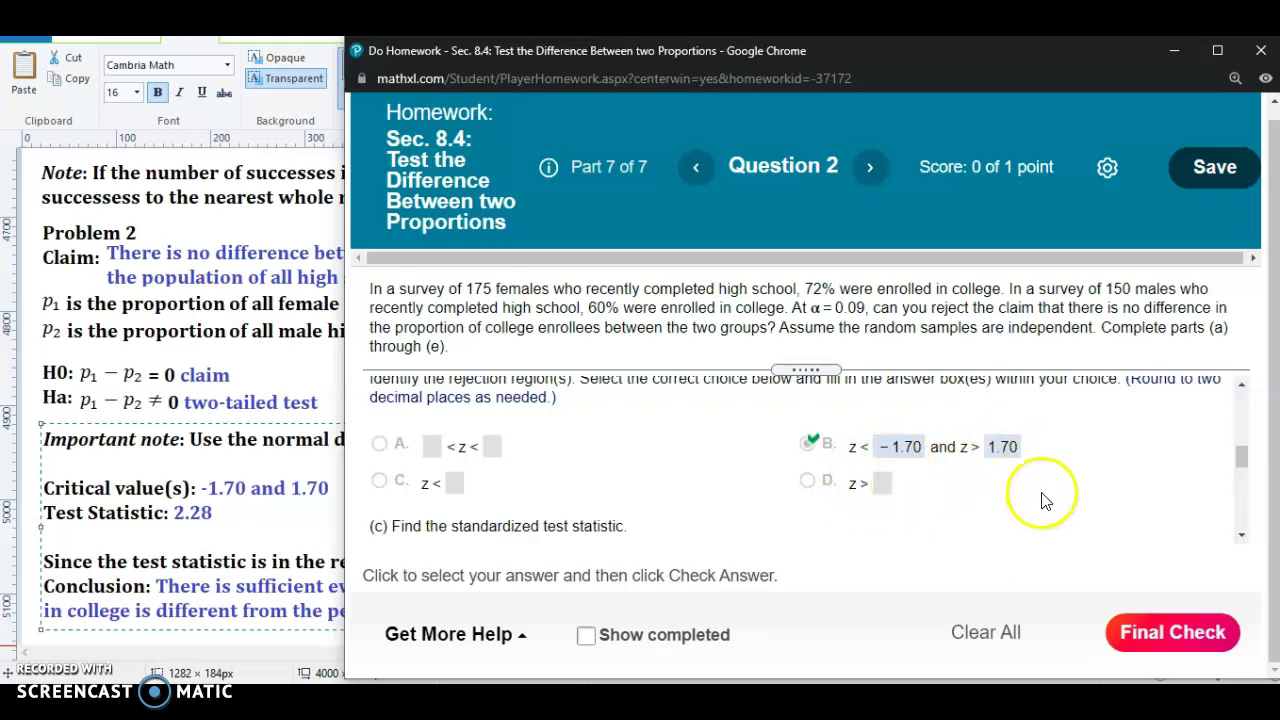
scroll(818, 510, "down", 1)
scroll(818, 510, "down", 2)
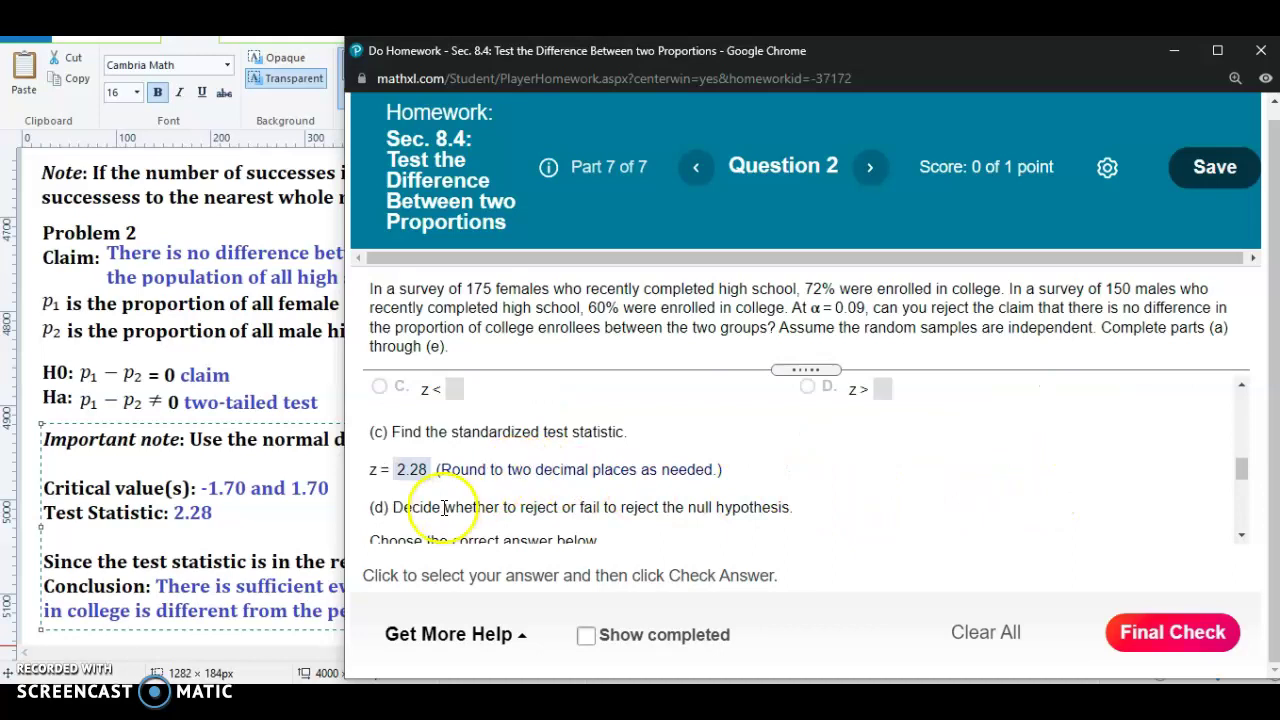
scroll(437, 505, "up", 2)
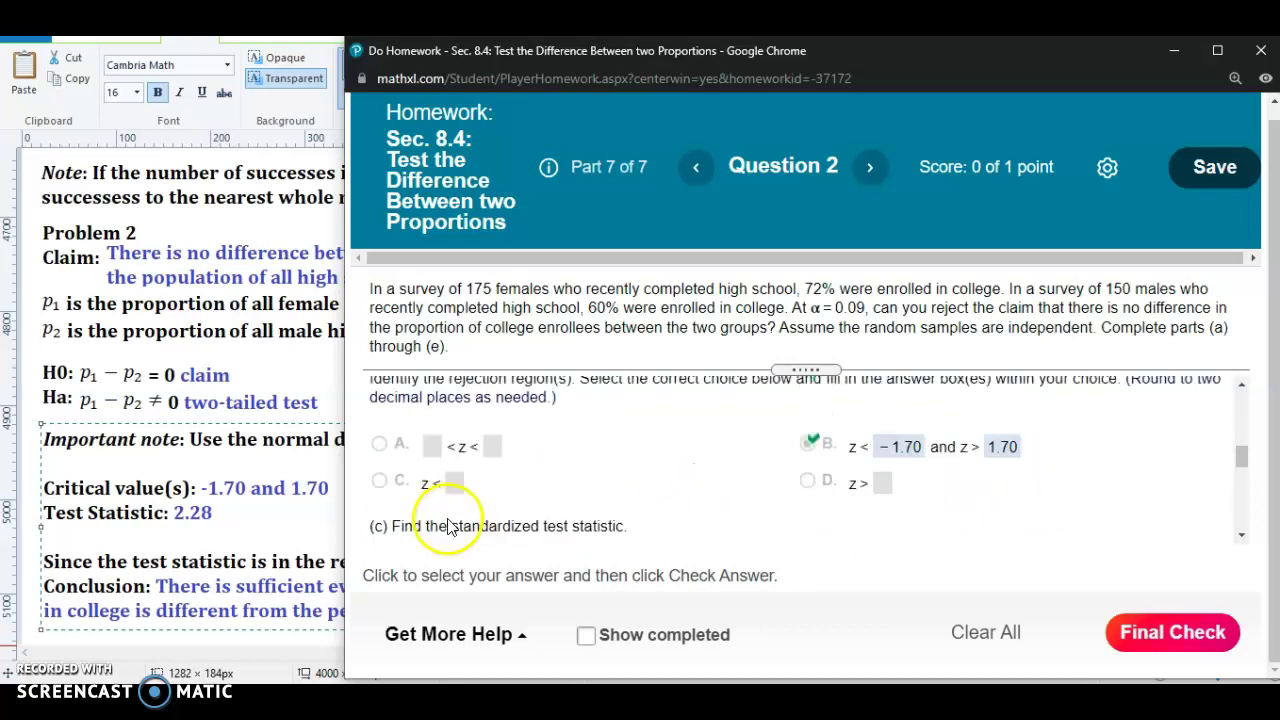
scroll(480, 512, "down", 2)
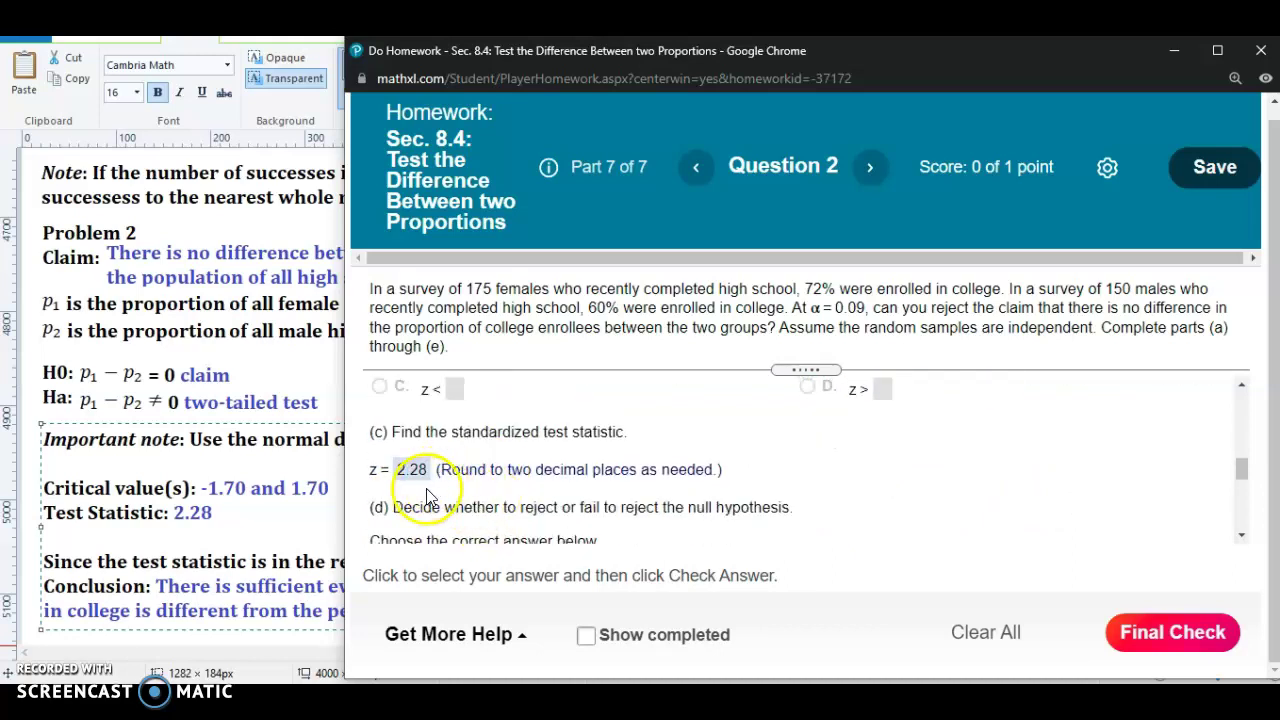
scroll(580, 485, "up", 2)
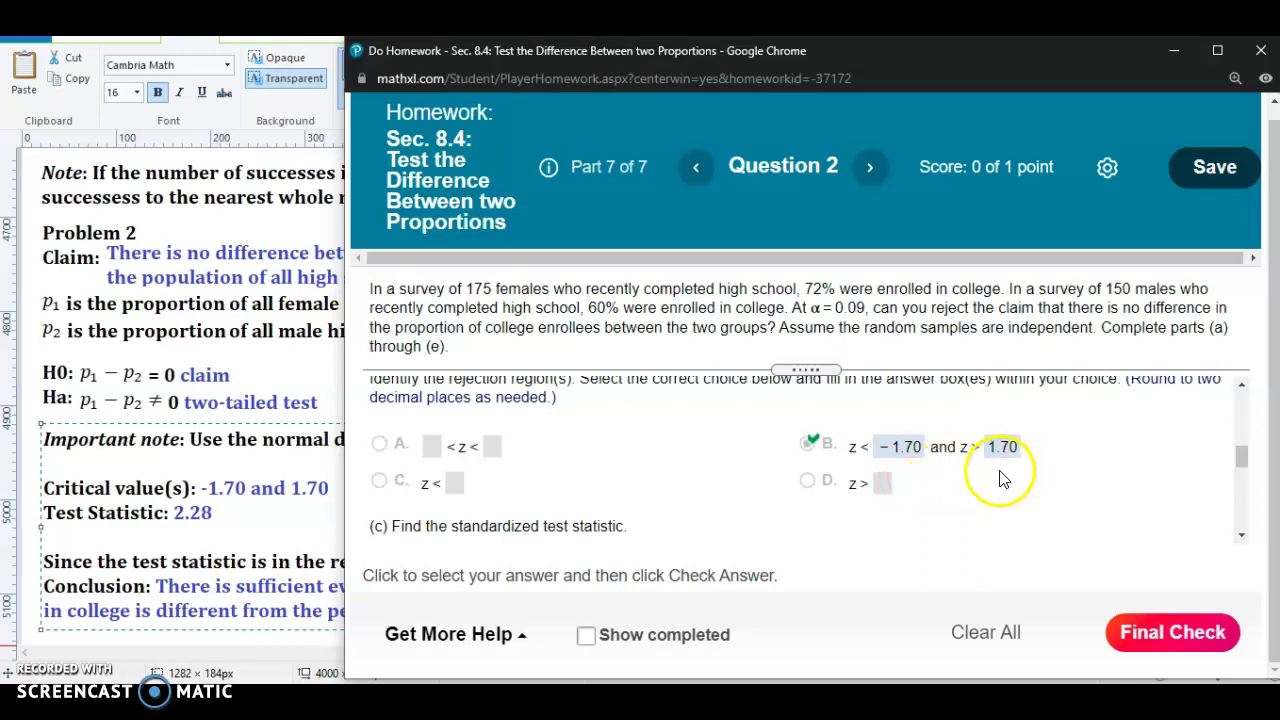
scroll(1000, 478, "down", 2)
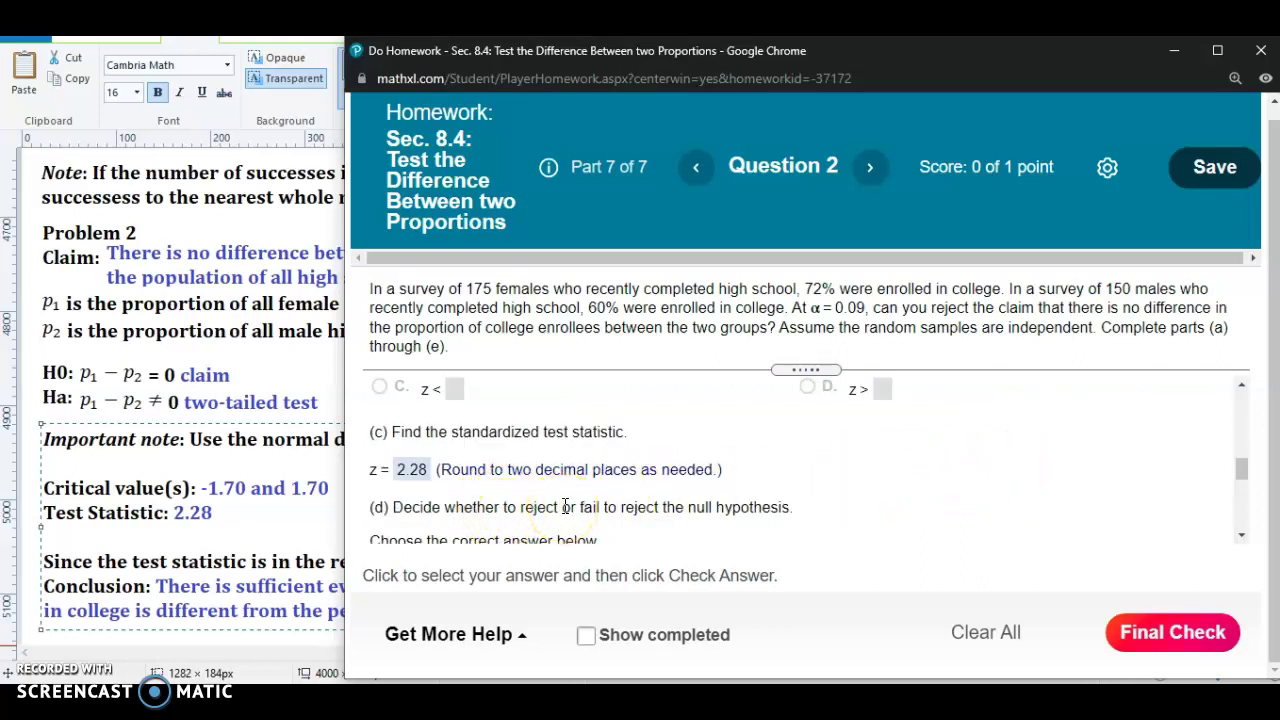
scroll(500, 495, "up", 2)
scroll(430, 514, "down", 2)
scroll(940, 495, "up", 2)
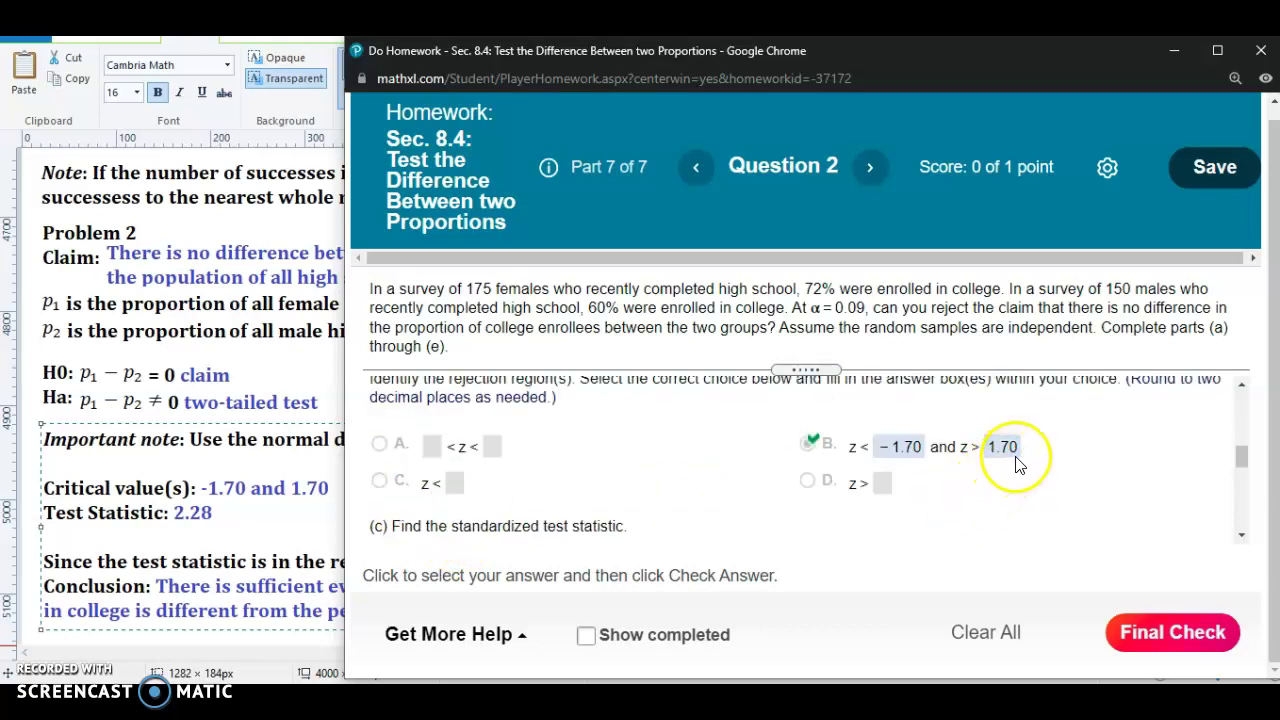
Review part (d)'s Reject H0 answer, then bring the Paint notes forward
scroll(1016, 464, "down", 4)
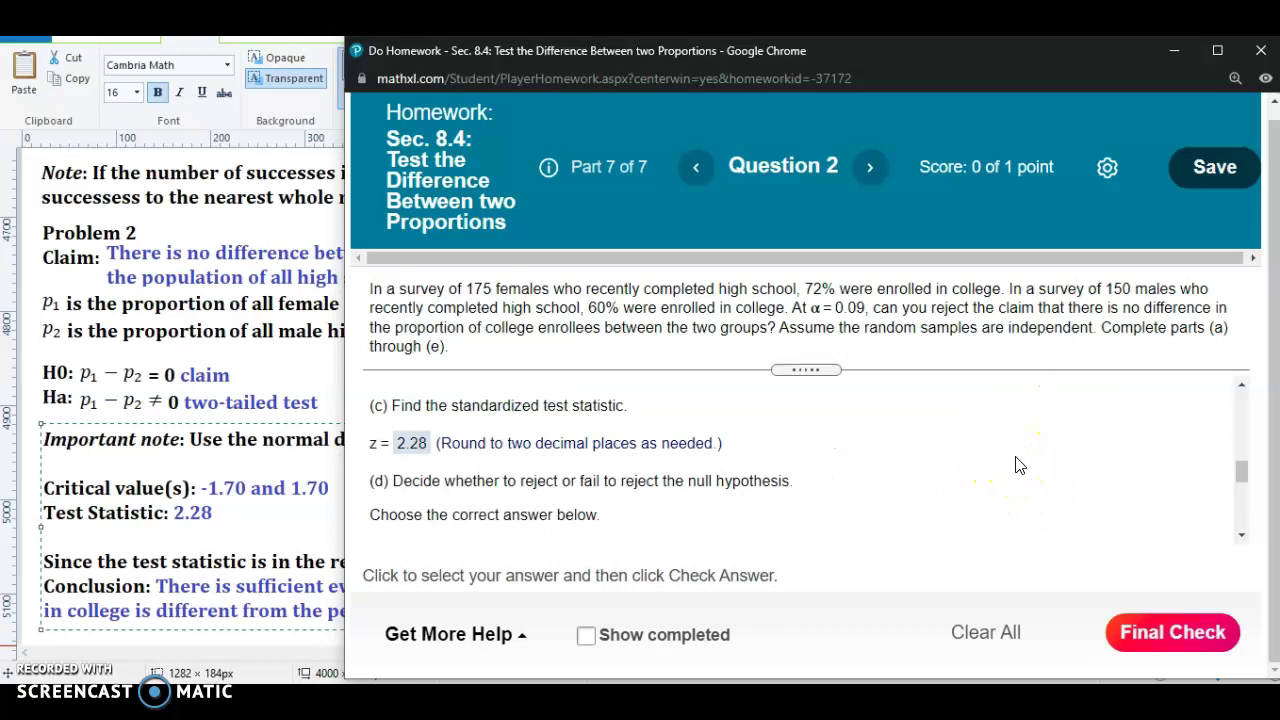
scroll(900, 458, "down", 2)
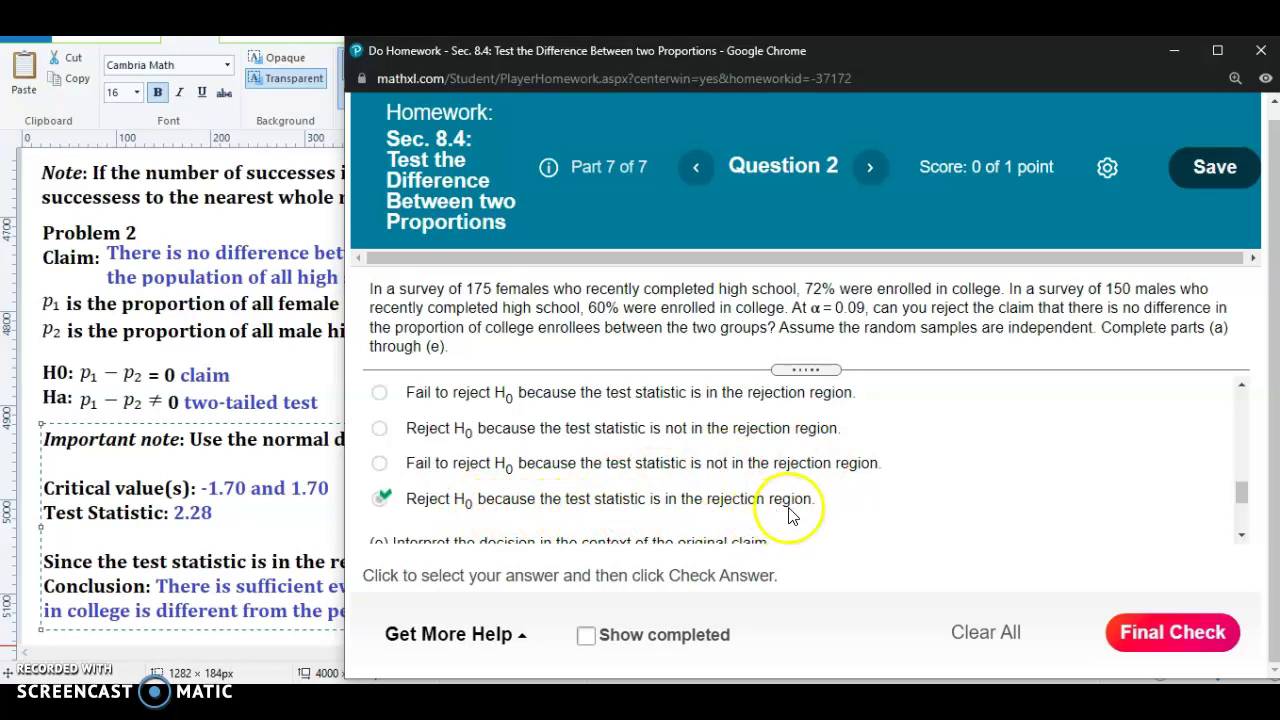
left_click_drag(1242, 491, 1247, 485)
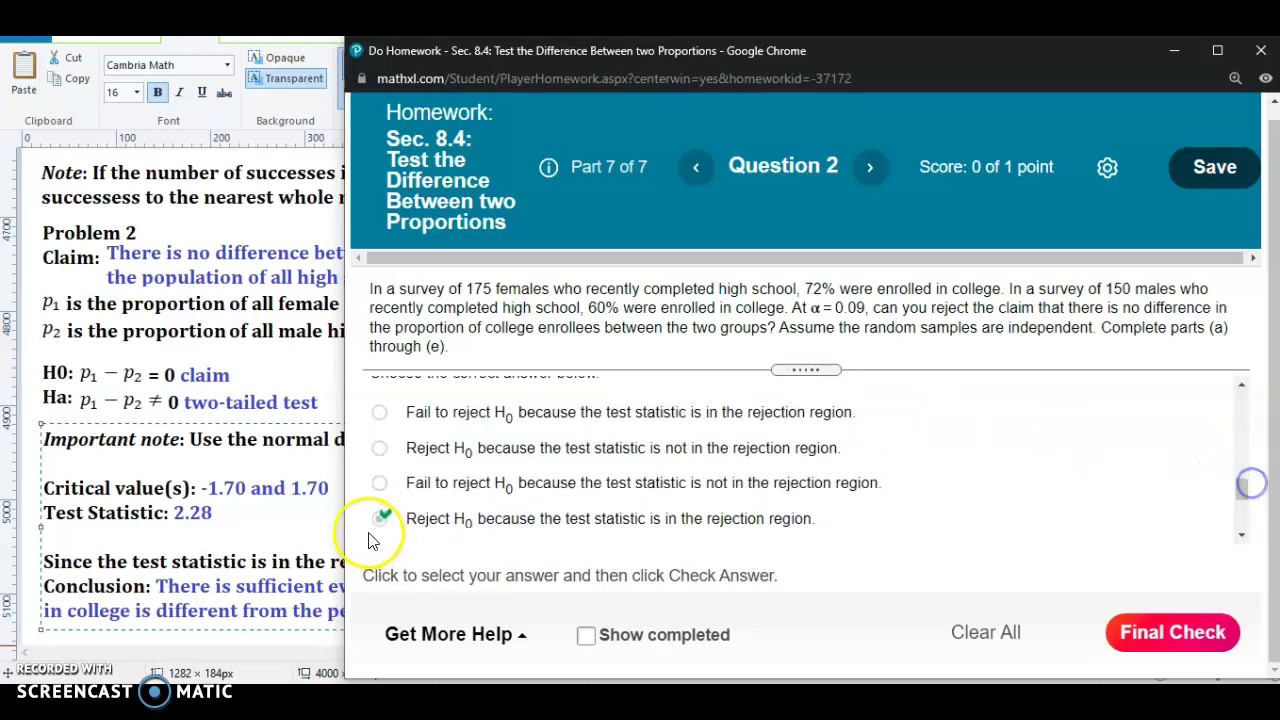
scroll(790, 521, "up", 1)
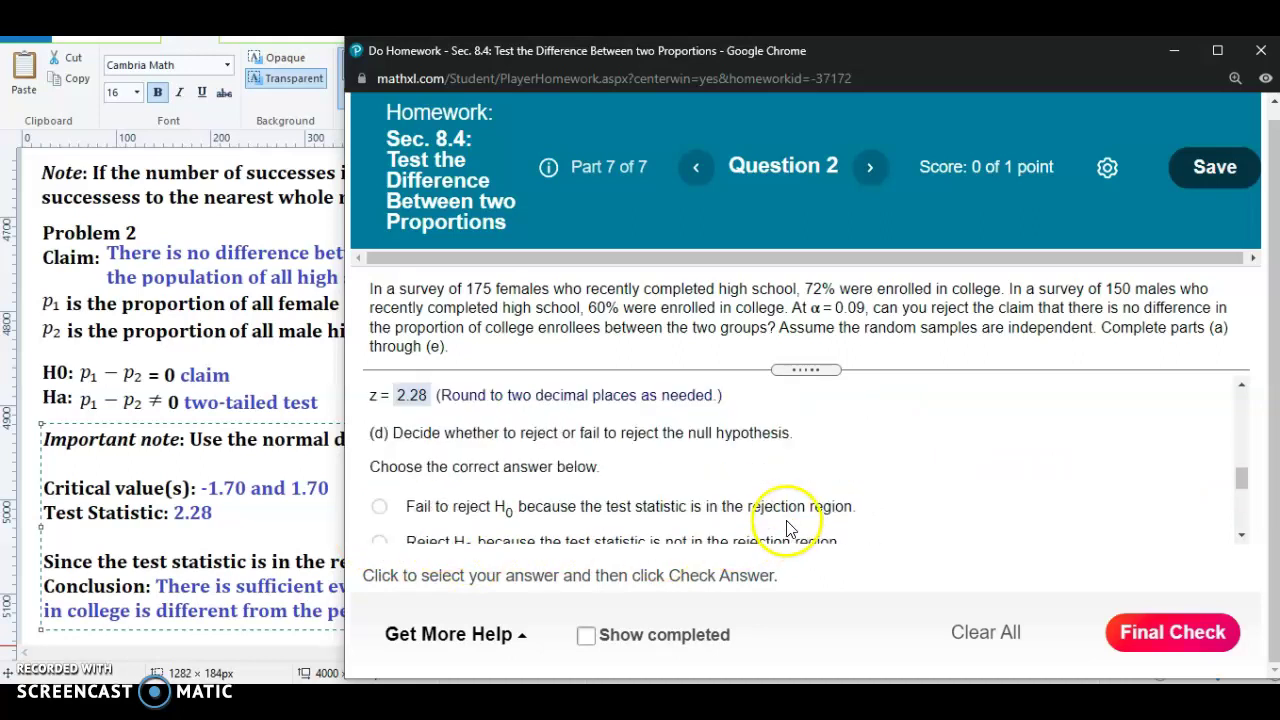
scroll(845, 495, "down", 1)
left_click(1256, 486)
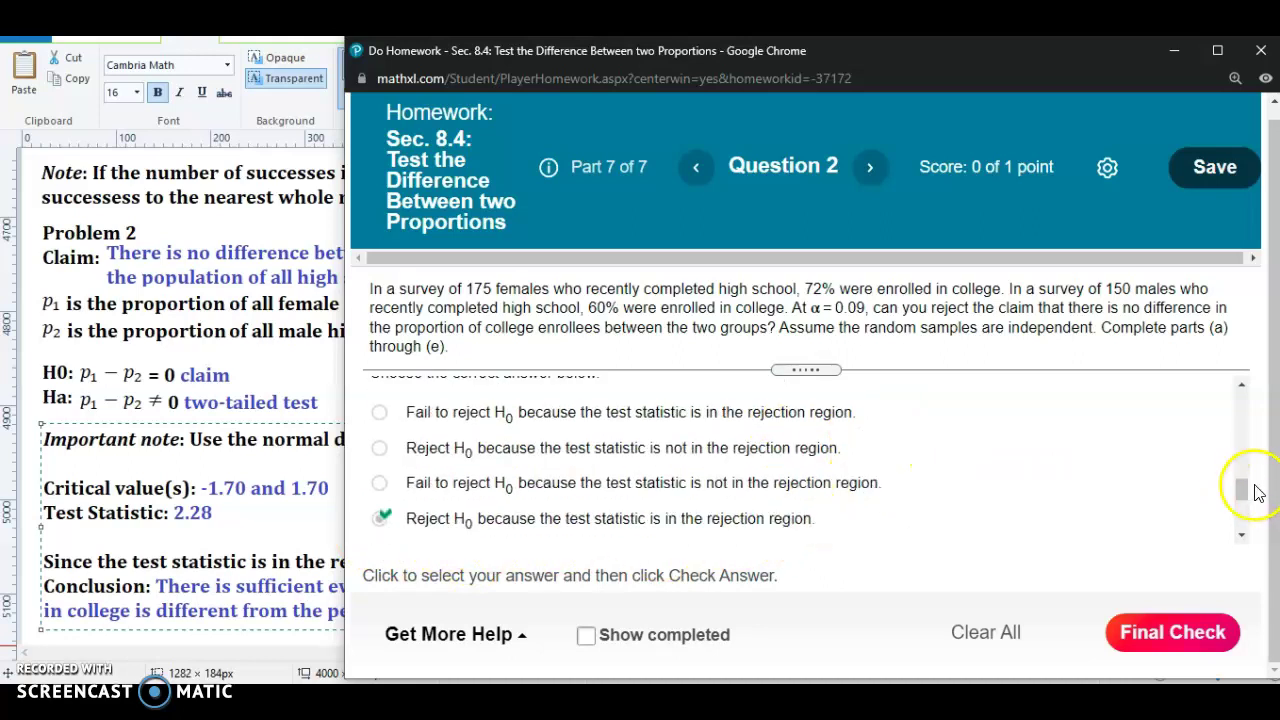
left_click_drag(1247, 490, 1258, 497)
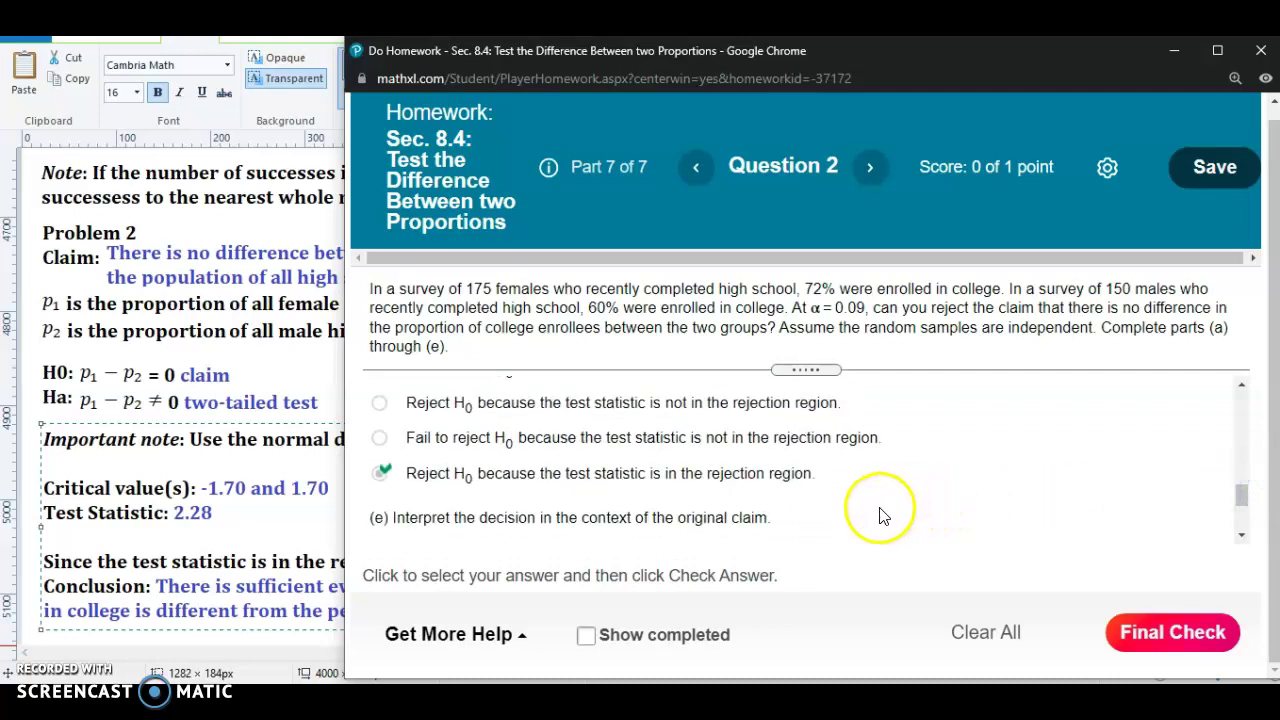
left_click(291, 539)
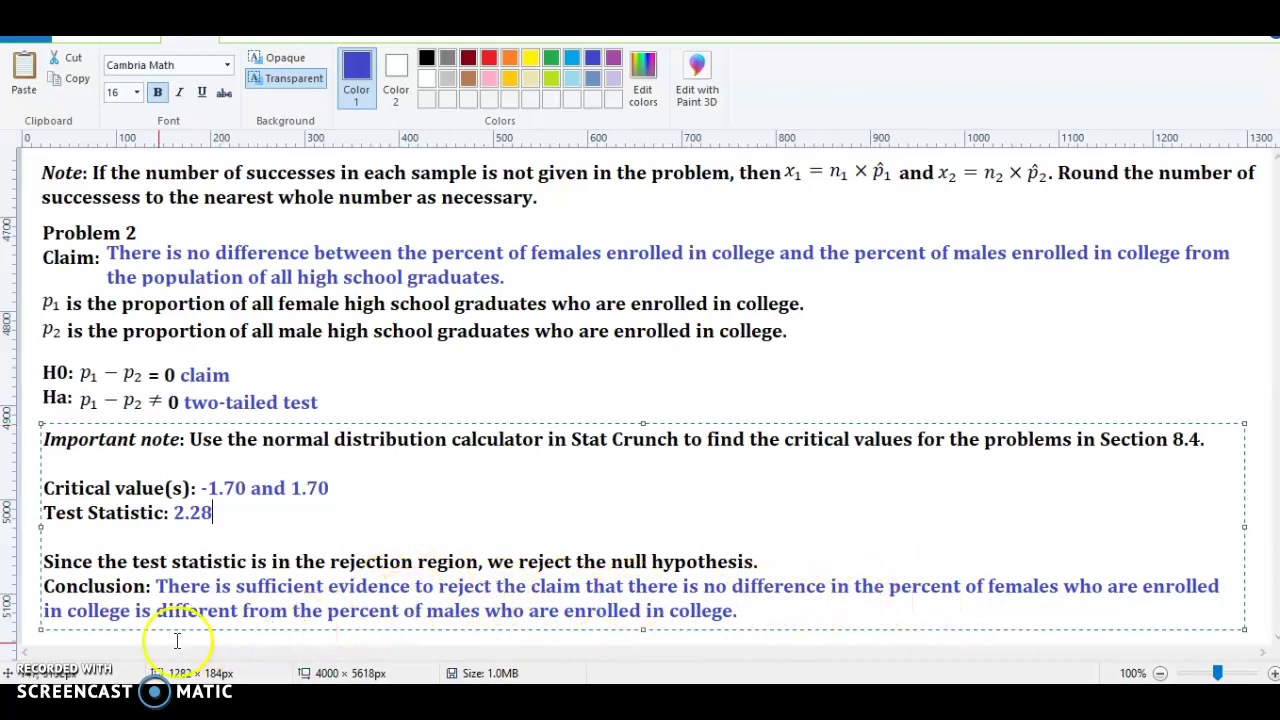
Replace 'is different from' with 'compared to' in the Paint conclusion
left_click_drag(133, 612, 190, 612)
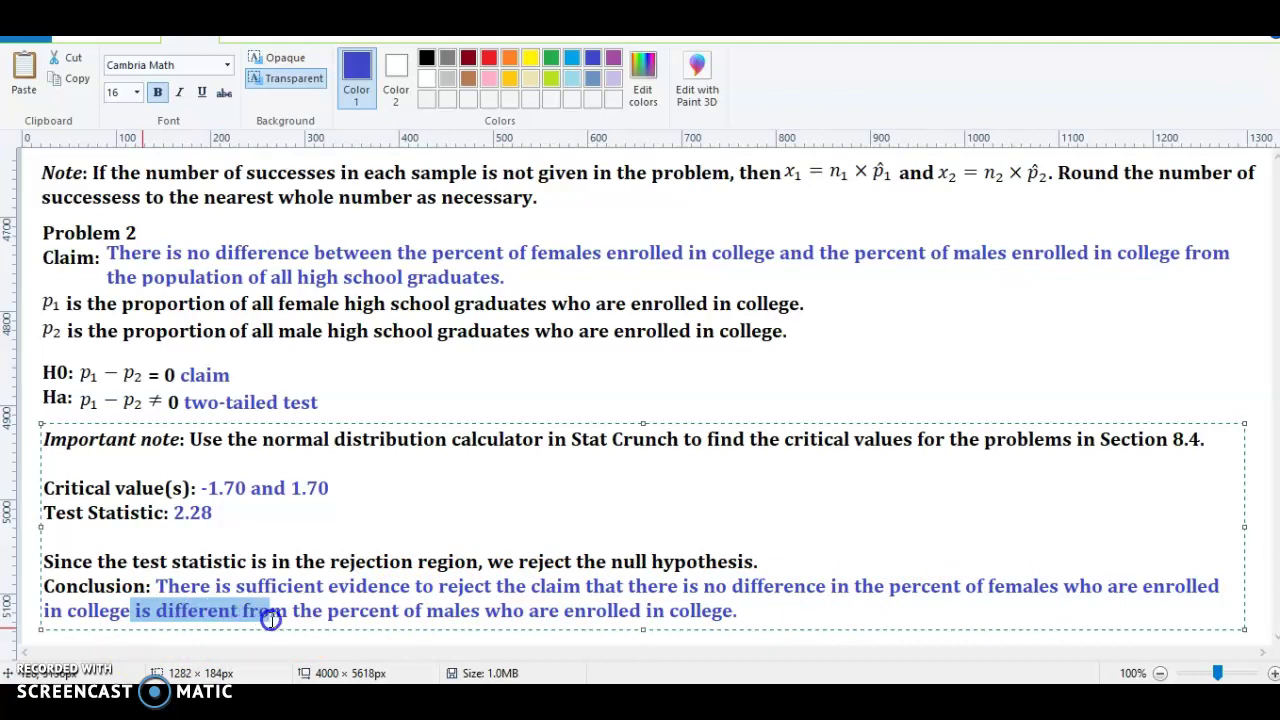
key("BackSpace")
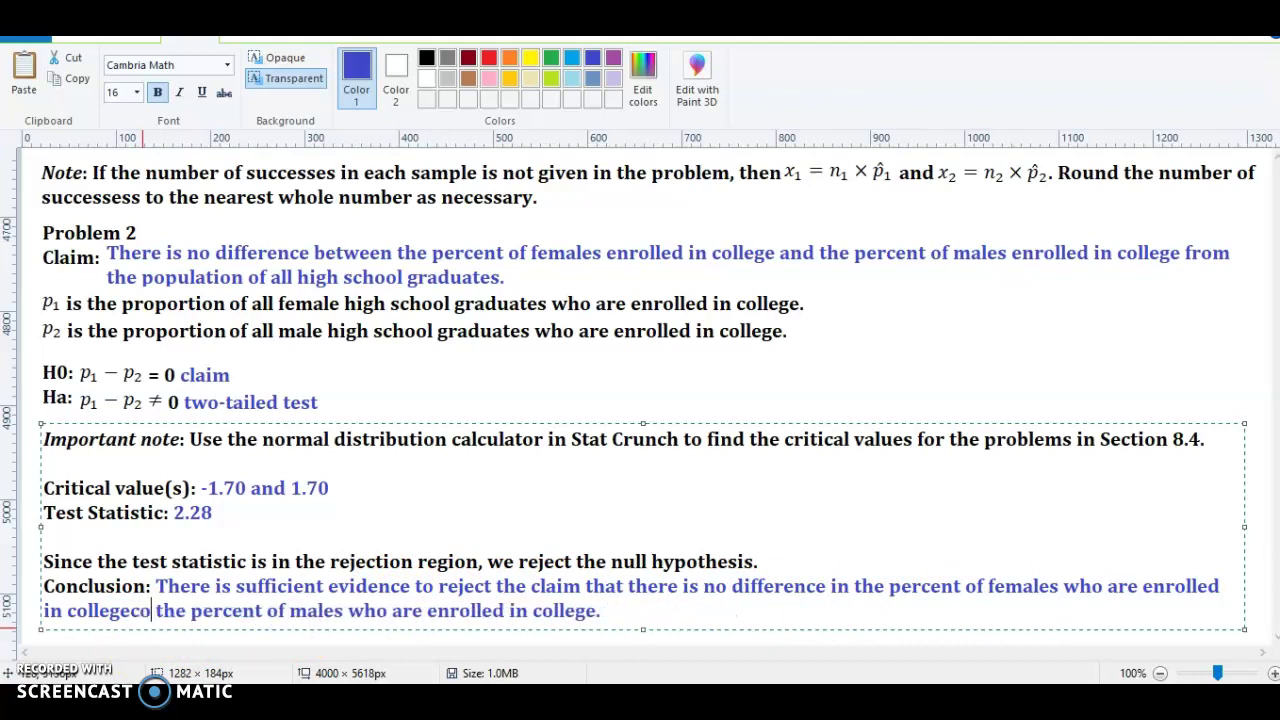
type("cp")
key("BackSpace")
type("ompared")
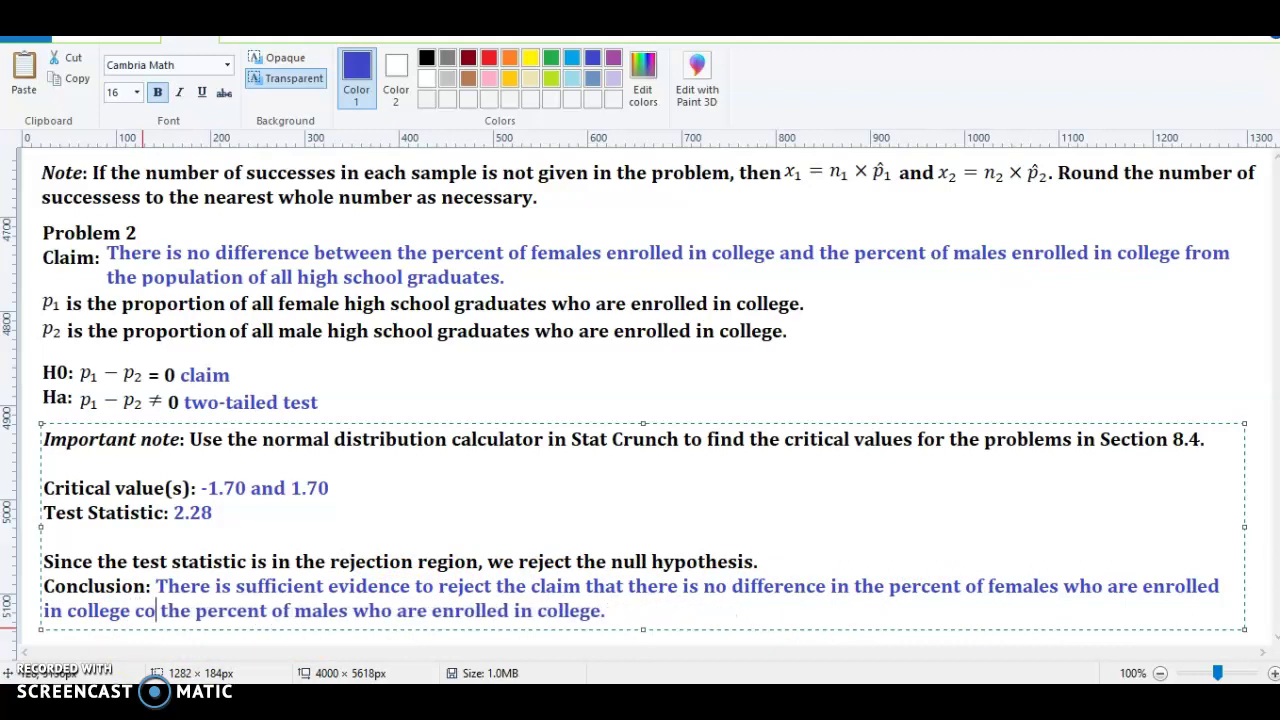
type(" to")
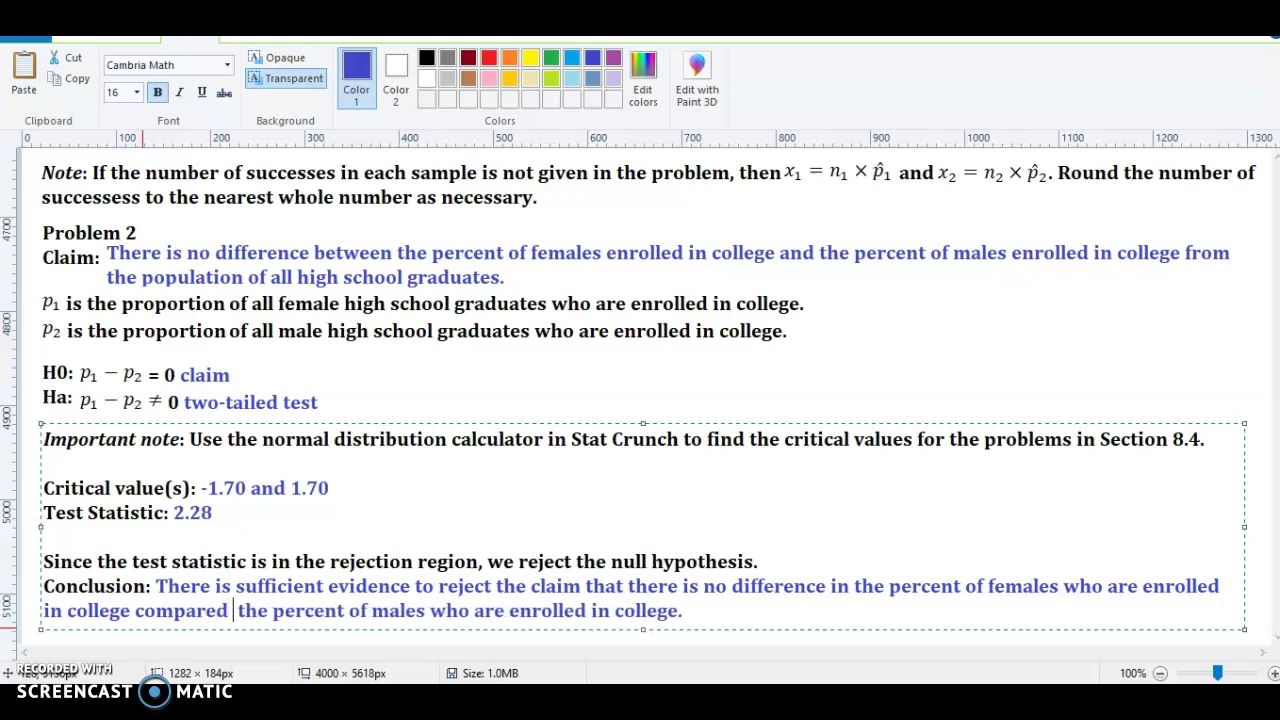
Insert 'also' after 'are' in the conclusion and return to the MathXL homework
left_click(520, 612)
type("also")
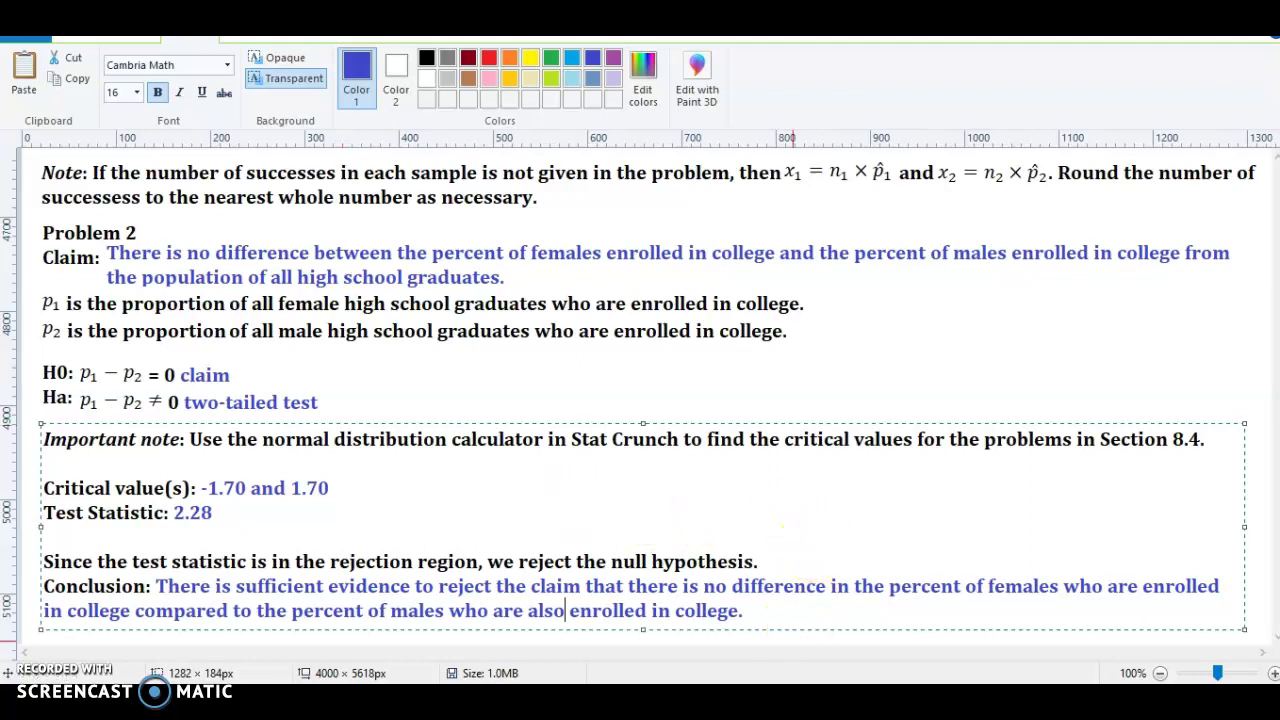
left_click(945, 655)
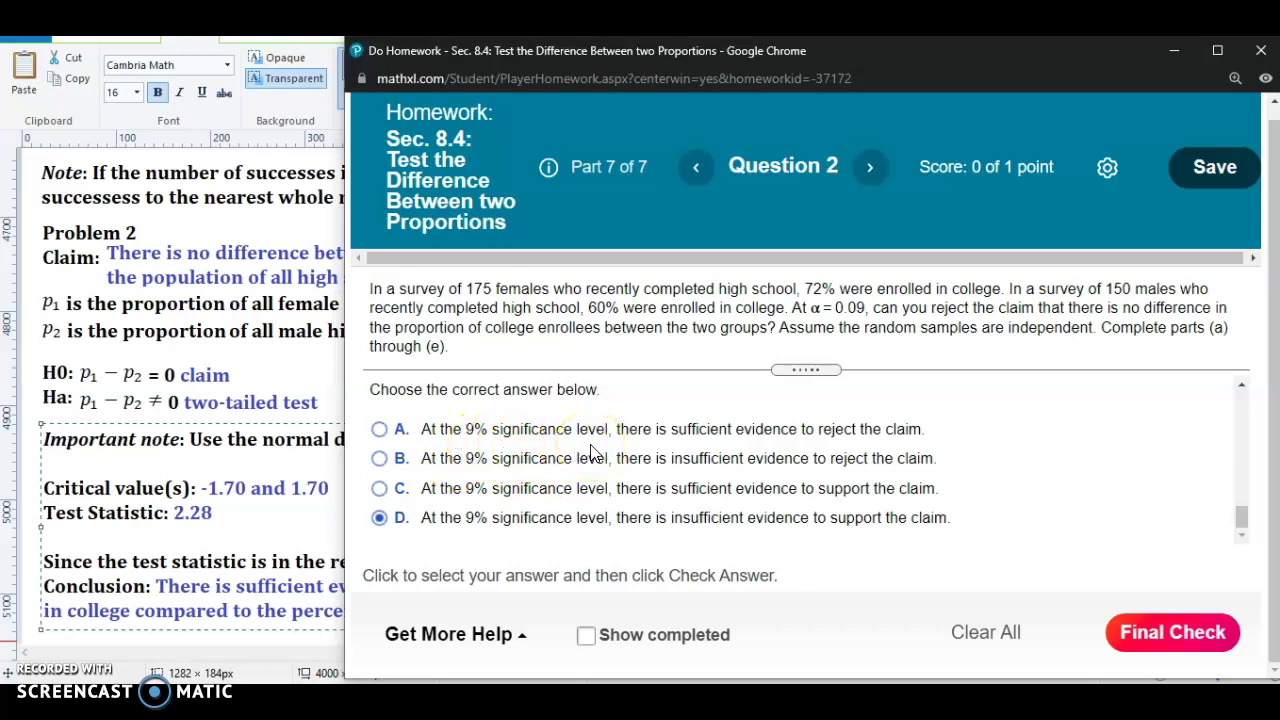
Answer part (e) with A, rejecting the claim, and submit via Final Check
left_click(379, 429)
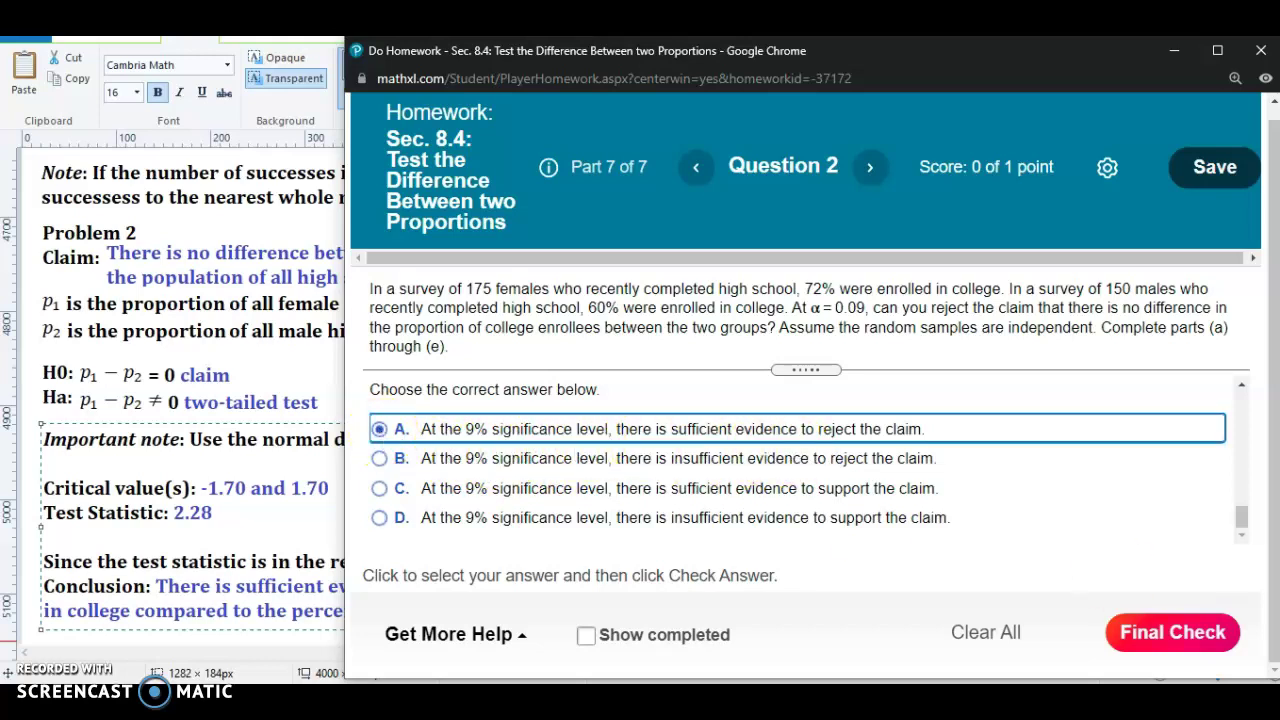
left_click(1157, 640)
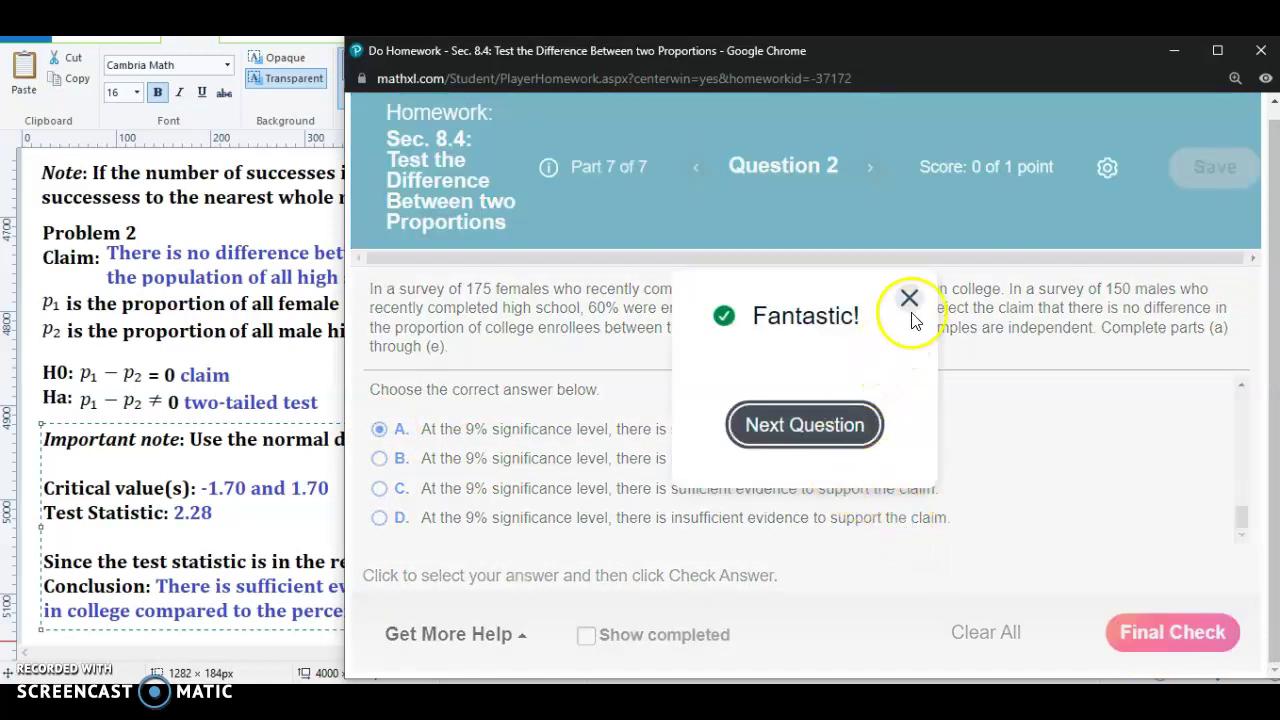
left_click(909, 299)
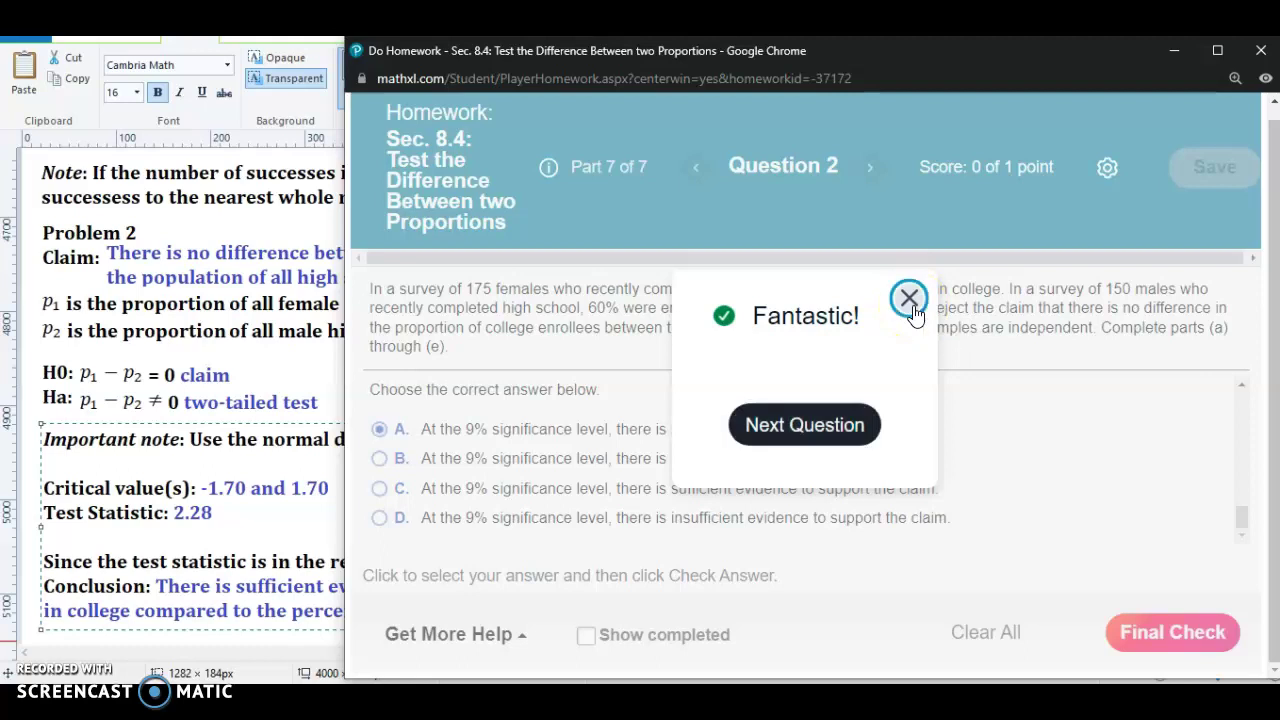
left_click(882, 372)
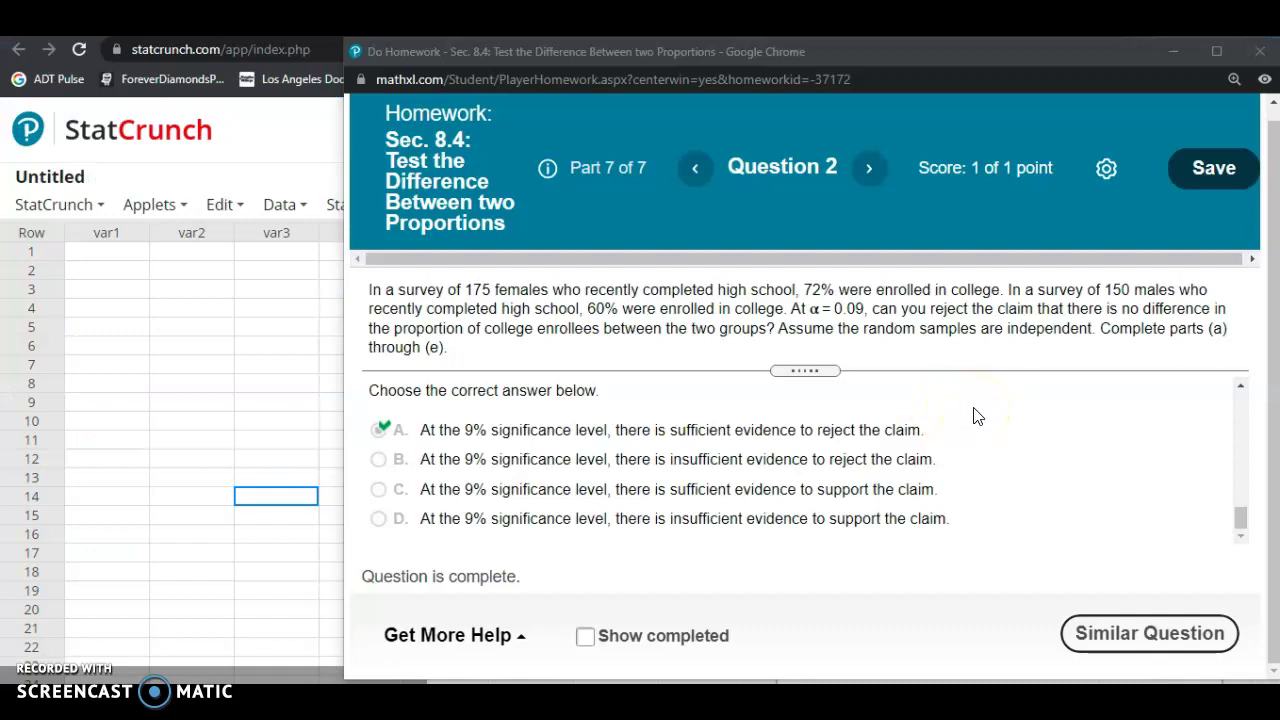
Scroll through the completed Question 2 to review the answers
scroll(935, 455, "up", 4)
scroll(877, 495, "down", 2)
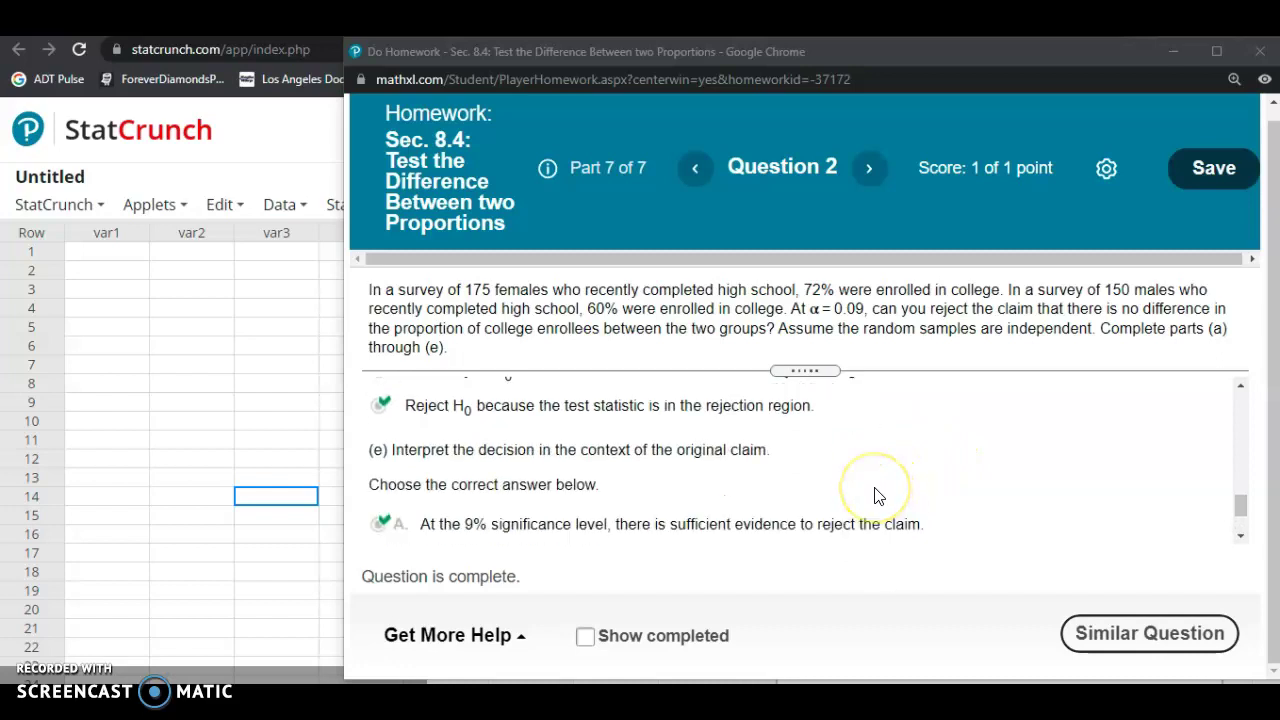
scroll(875, 495, "up", 5)
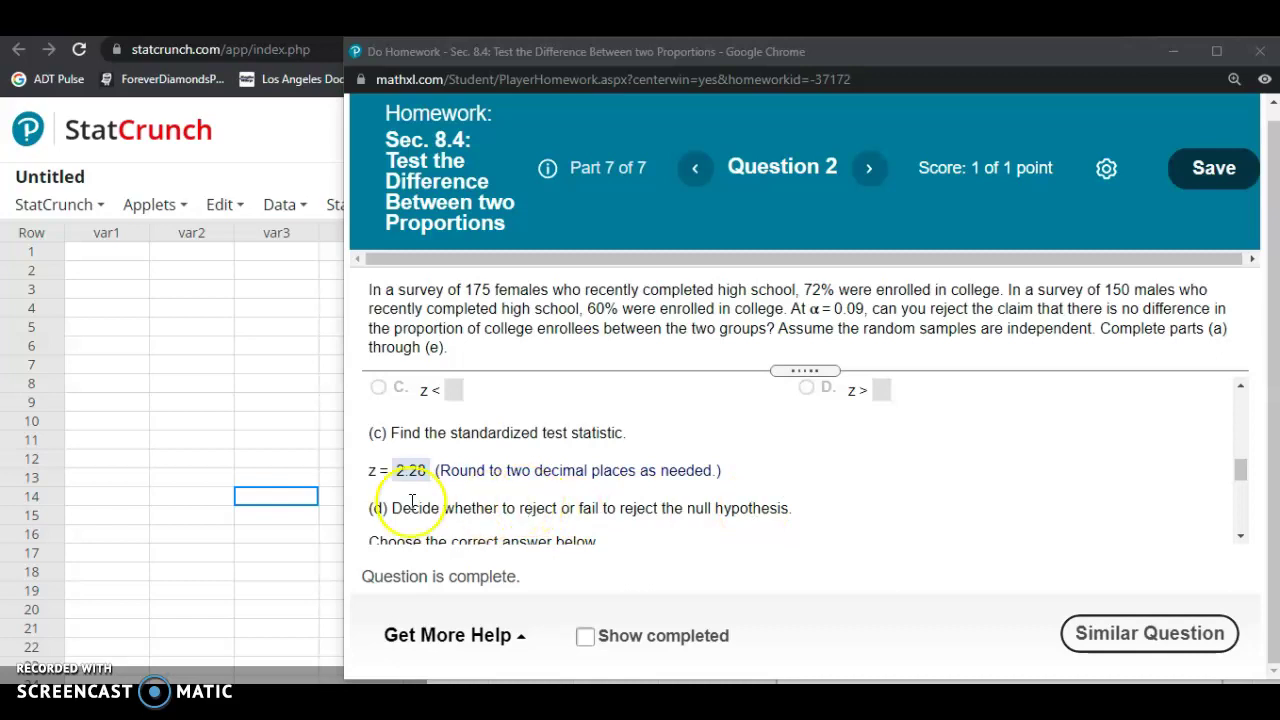
scroll(995, 482, "up", 1)
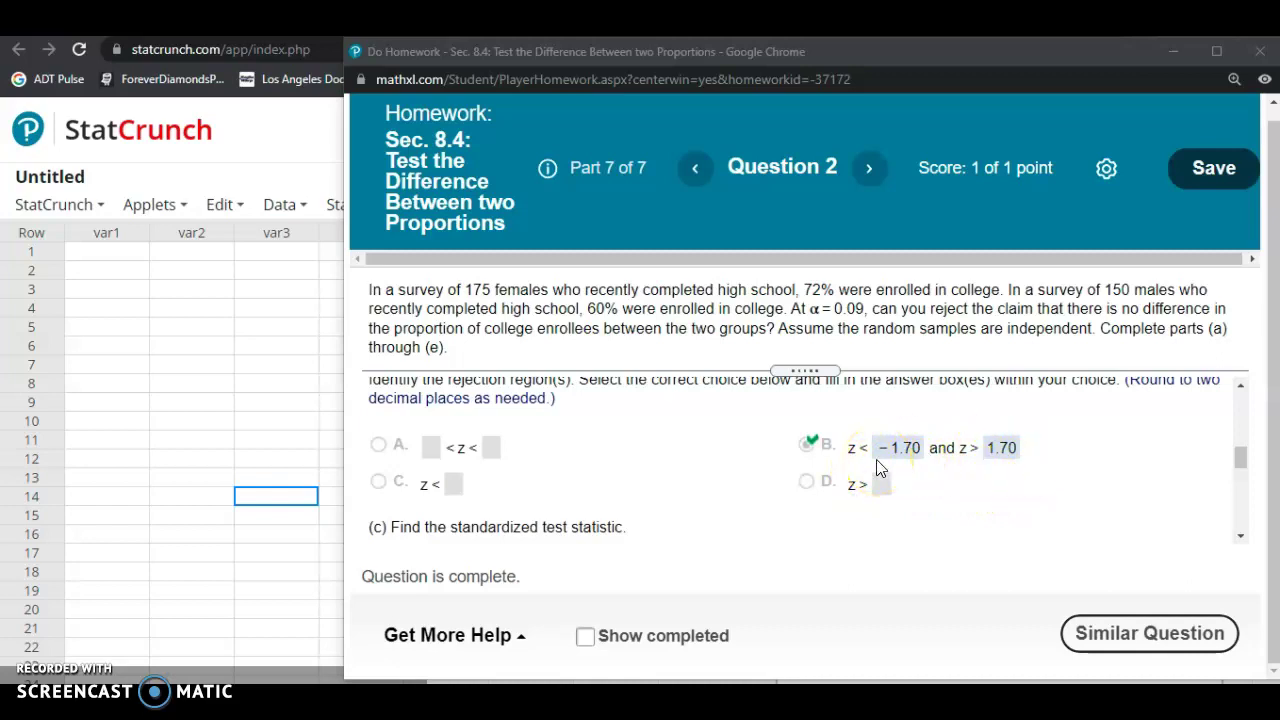
scroll(860, 482, "up", 1)
scroll(957, 486, "down", 1)
mouse_move(836, 690)
Close the StatCrunch two-proportion test results window to reveal the Normal Calculator
left_click(281, 366)
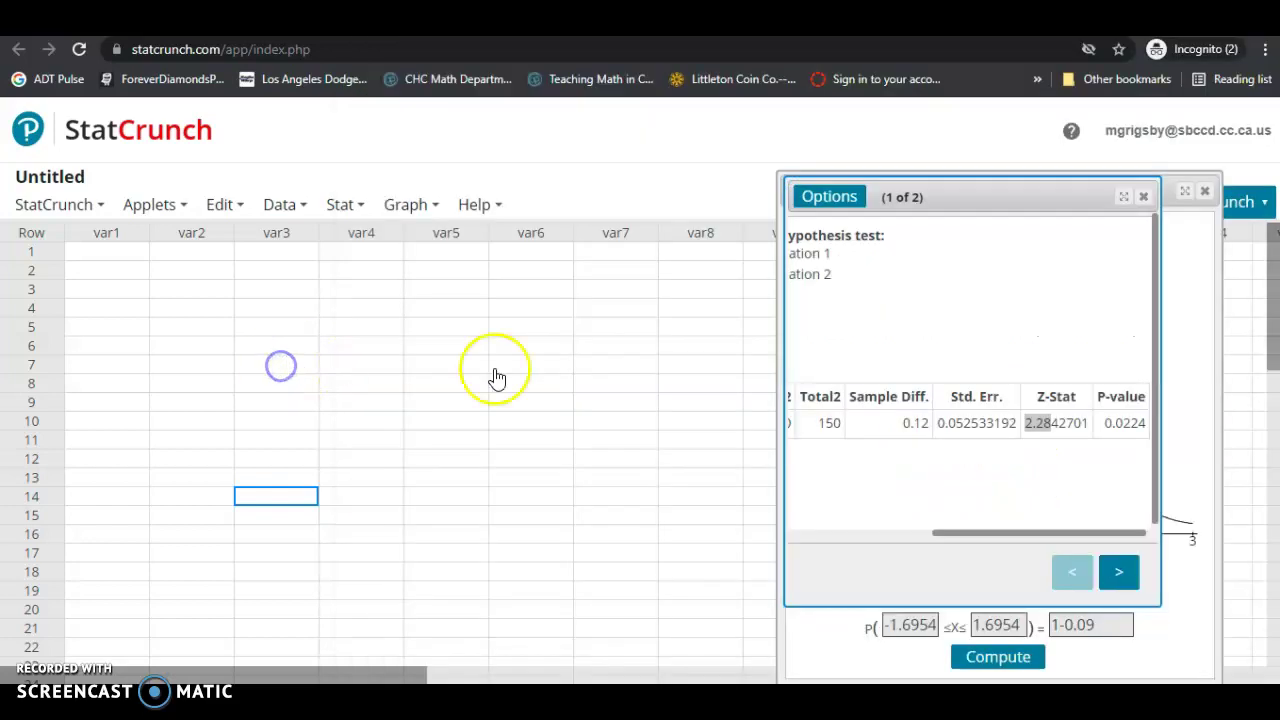
left_click_drag(980, 196, 571, 217)
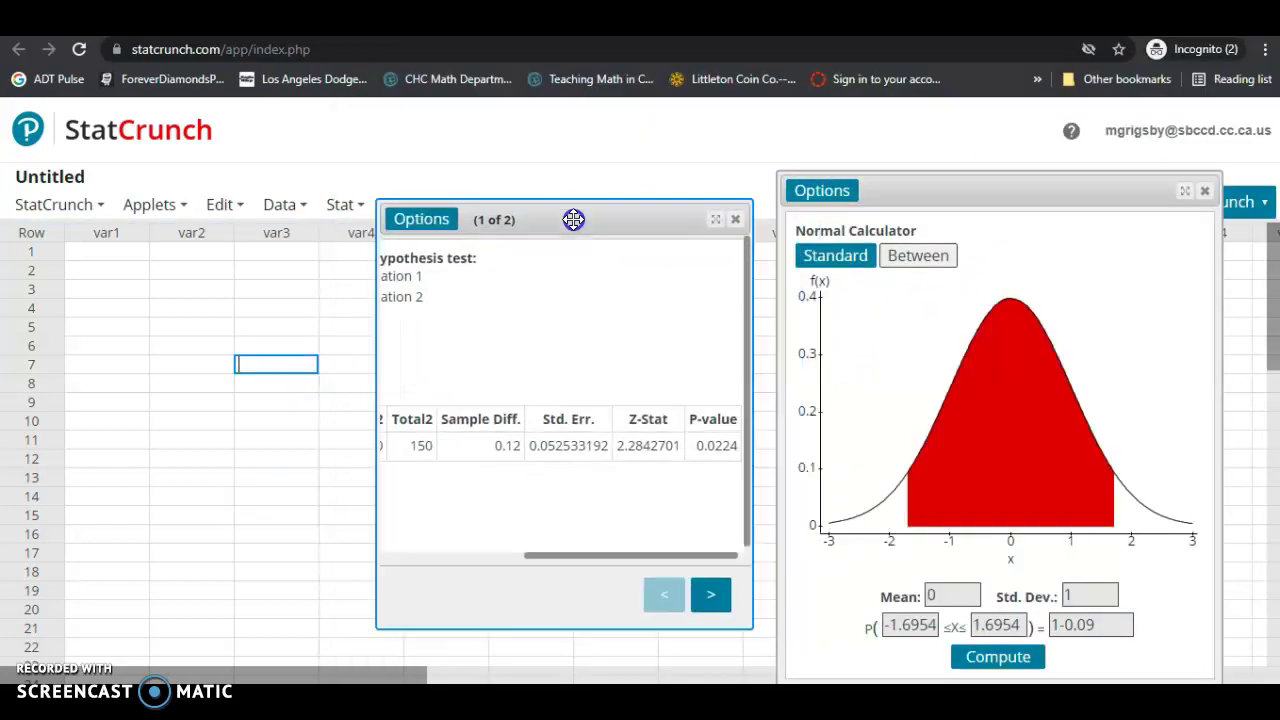
left_click(735, 226)
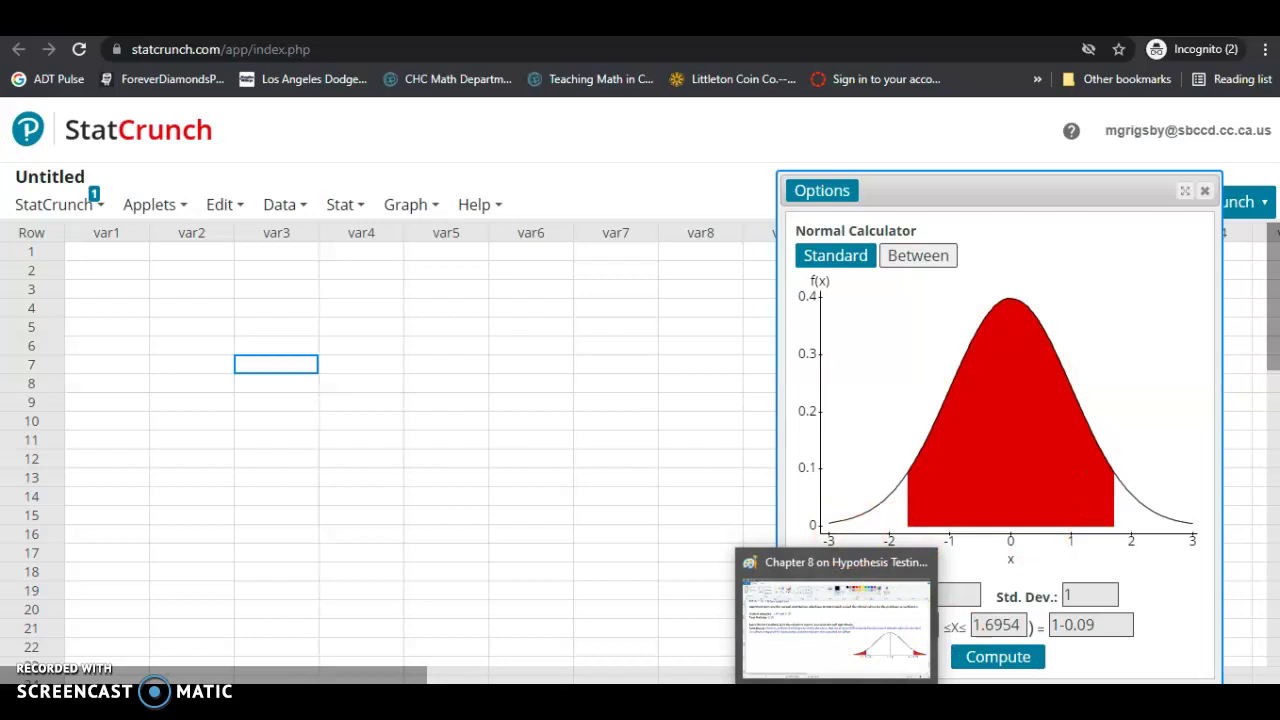
Return to the Paint notes and view the normal curve with ±1.70 rejection regions
left_click(865, 650)
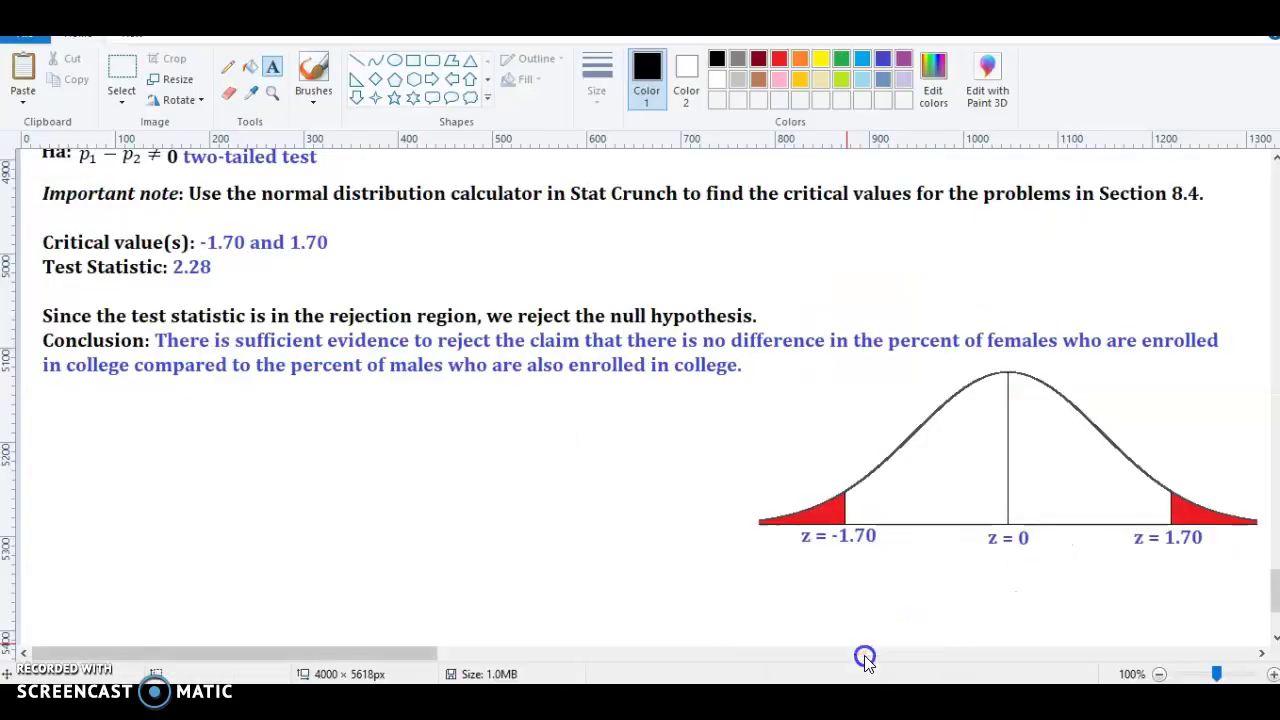
scroll(243, 329, "up", 3)
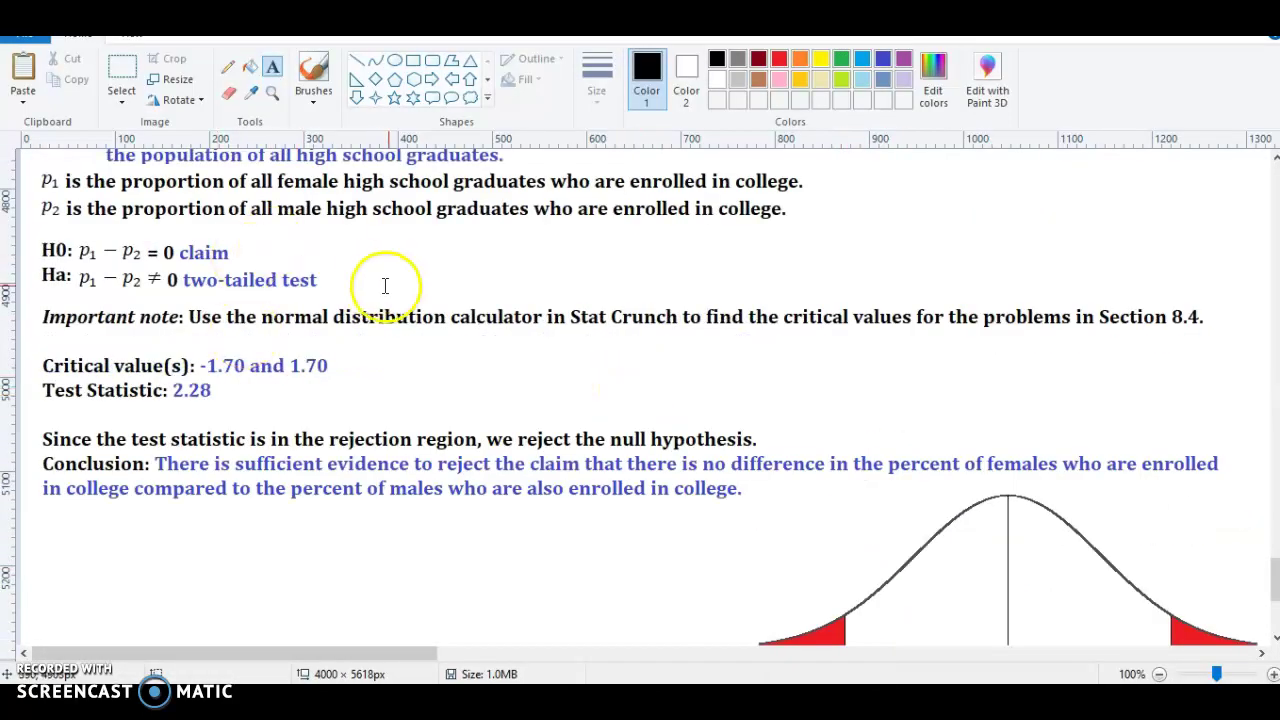
scroll(390, 284, "down", 3)
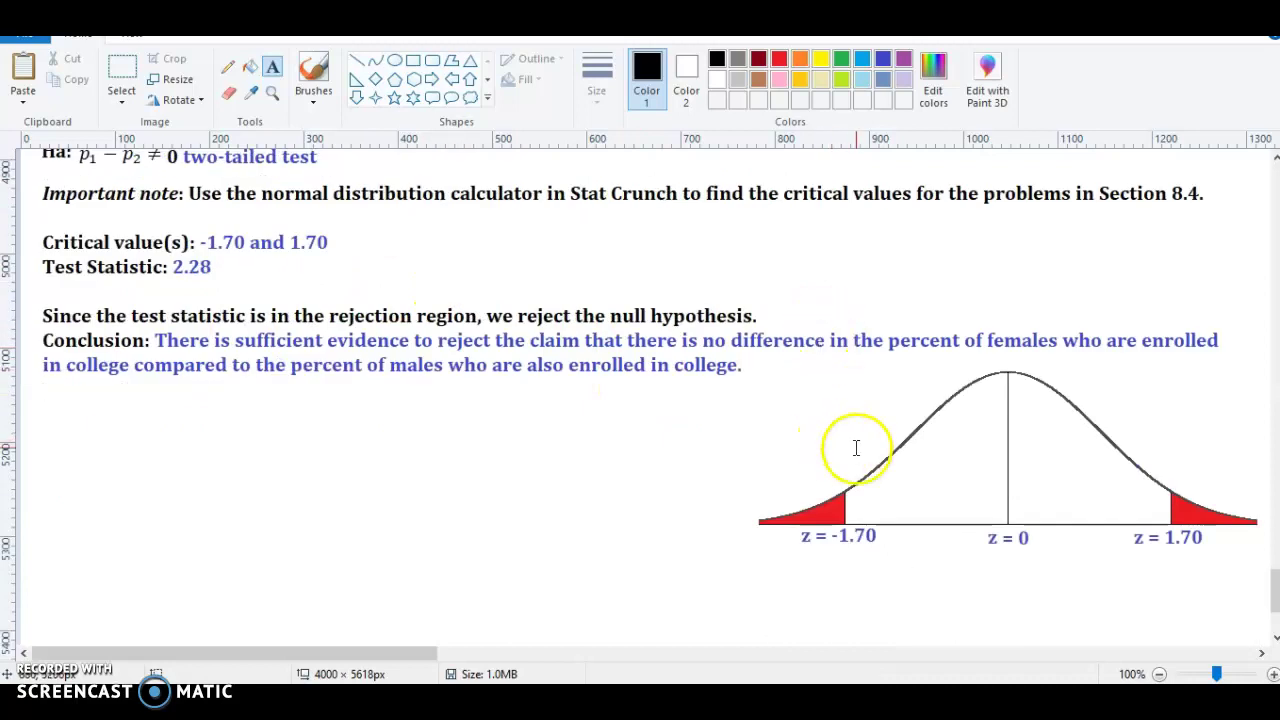